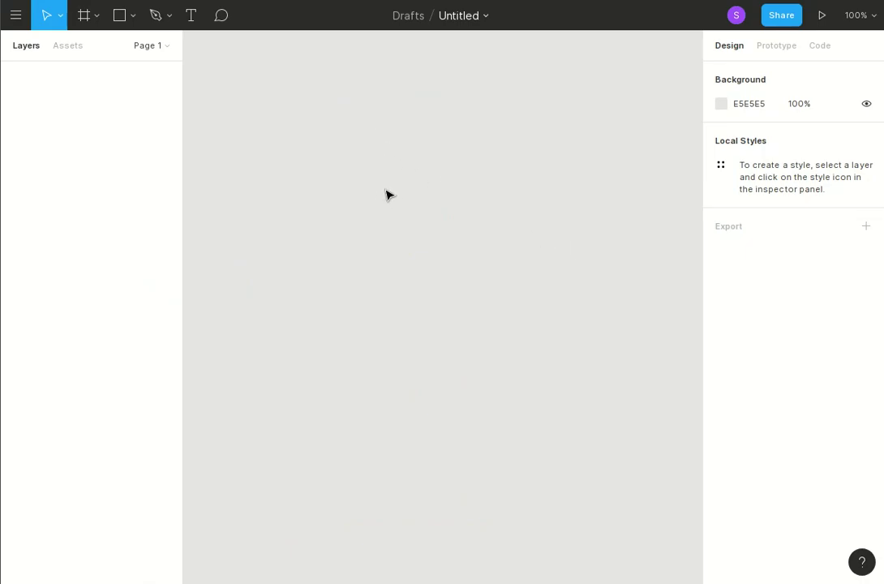
Step: Add an Apple Watch 38mm frame, enlarge it to 213×228, and move it up-left
{"action": "left_click", "coordinate": [97, 22]}
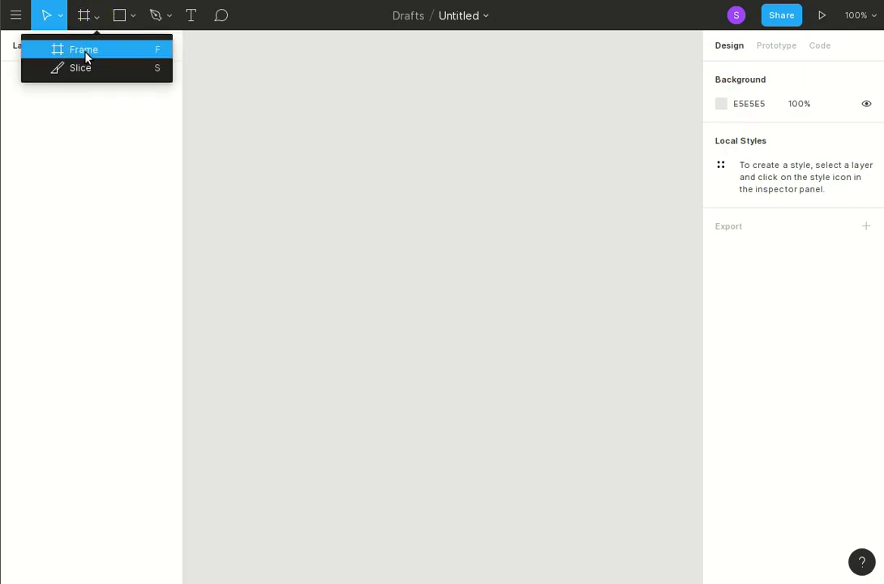
{"action": "left_click", "coordinate": [86, 56]}
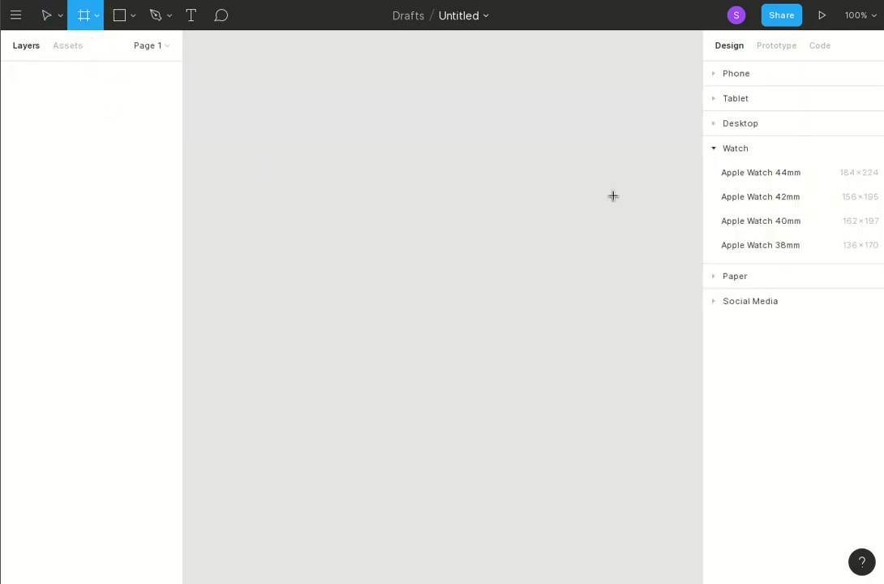
{"action": "left_click", "coordinate": [775, 247]}
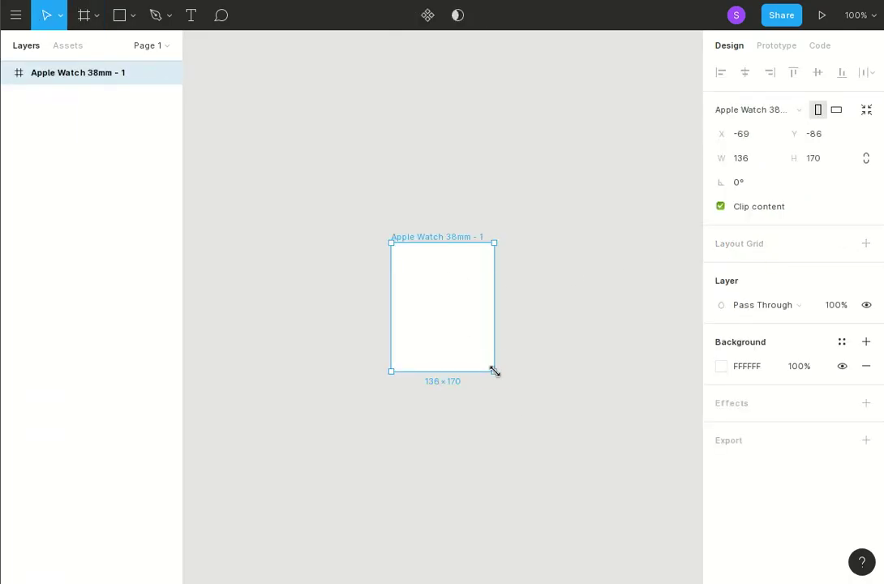
{"action": "left_click_drag", "start_coordinate": [494, 371], "coordinate": [553, 417]}
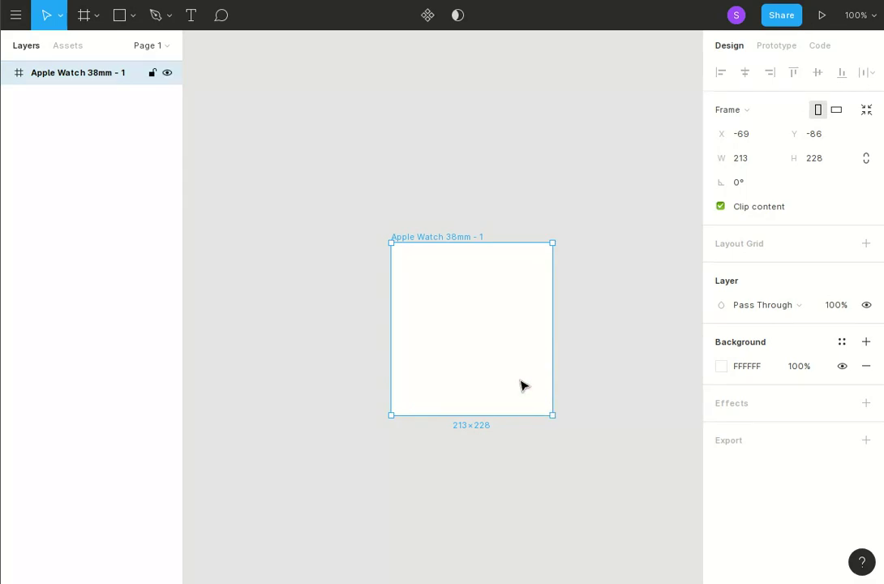
{"action": "left_click_drag", "start_coordinate": [459, 324], "coordinate": [392, 239]}
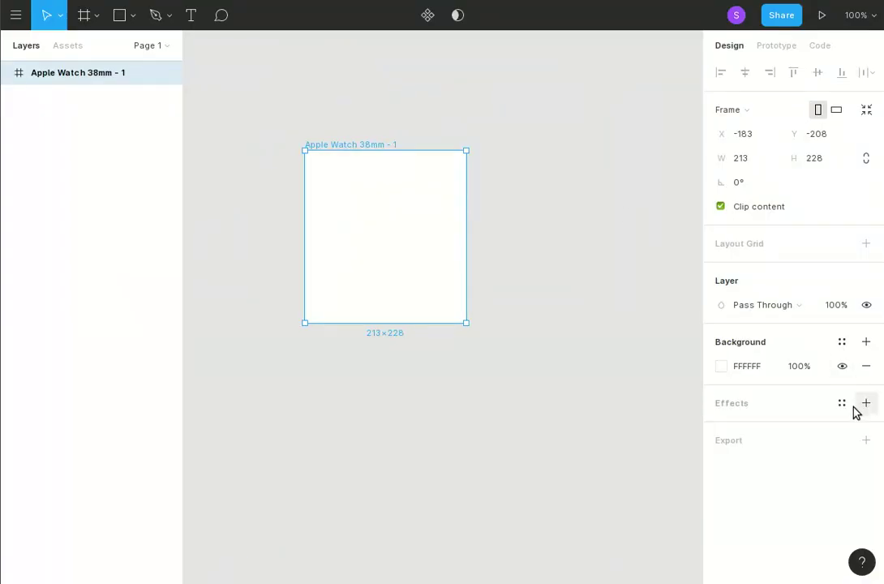
Step: Set the frame's background colour to orange FF9C08
{"action": "left_click", "coordinate": [748, 367]}
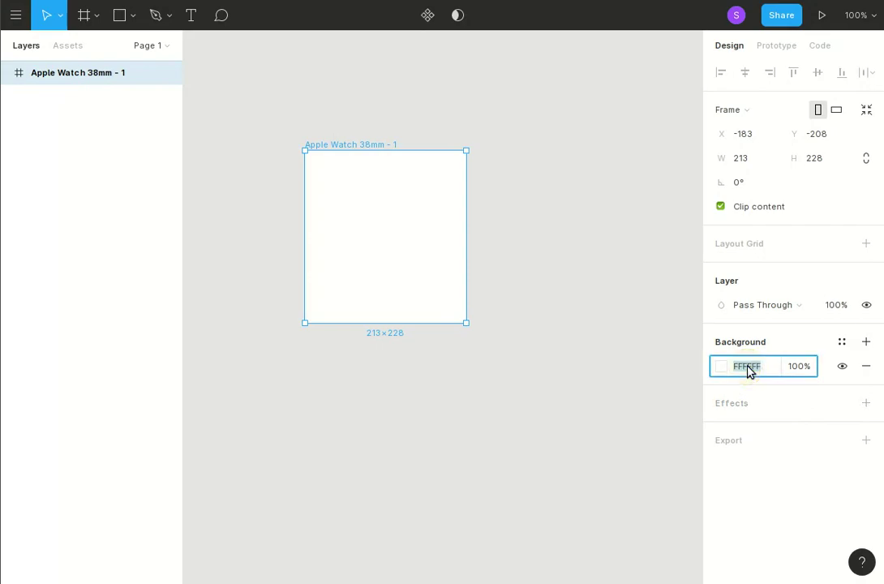
{"action": "type", "text": "ff9c08"}
{"action": "key", "text": "Return"}
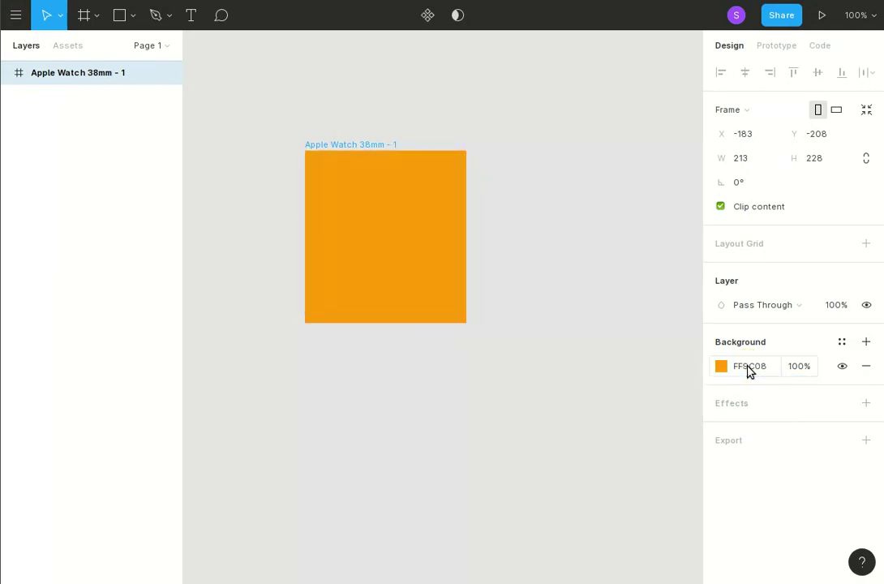
Step: Zoom in, shift the orange frame up-left, and switch to the Rectangle tool
{"action": "scroll", "coordinate": [349, 215], "scroll_direction": "up", "scroll_amount": 2}
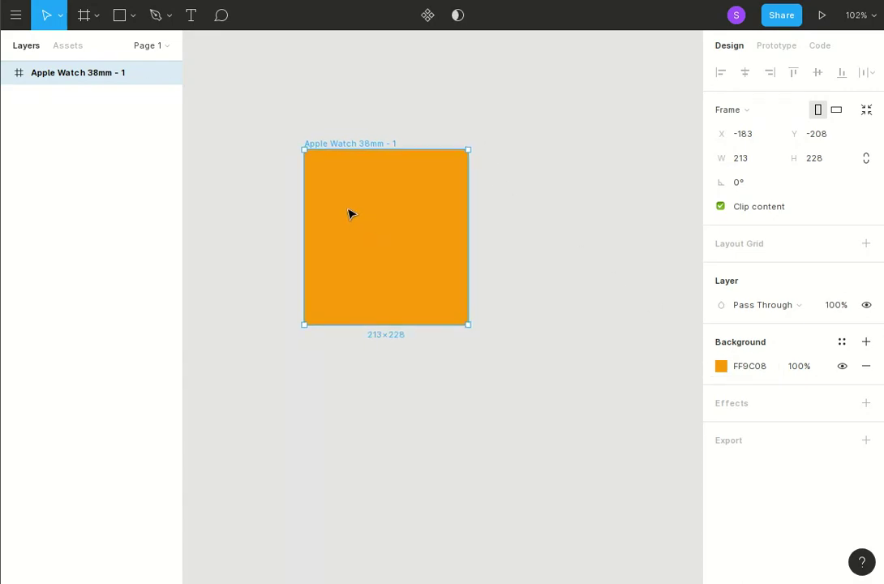
{"action": "scroll", "coordinate": [350, 215], "scroll_direction": "up", "scroll_amount": 6}
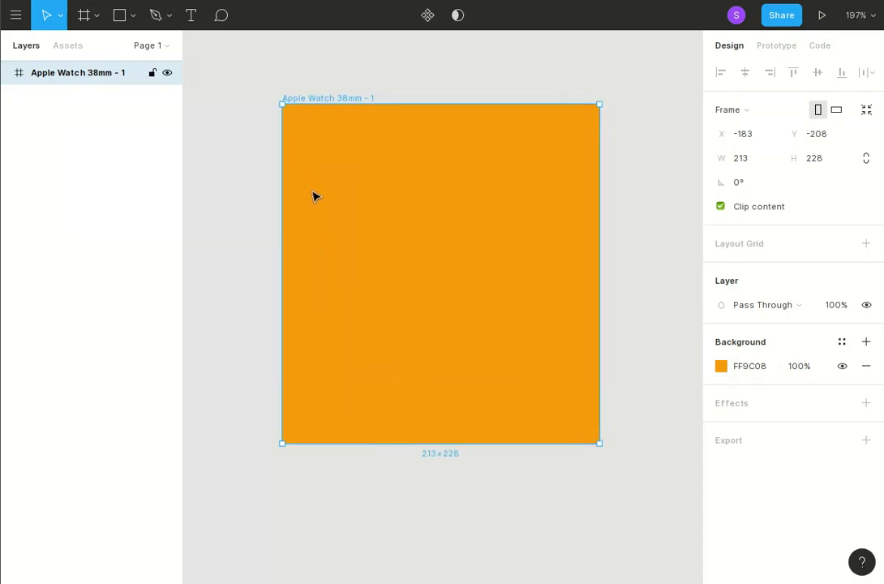
{"action": "left_click_drag", "start_coordinate": [450, 277], "coordinate": [444, 247]}
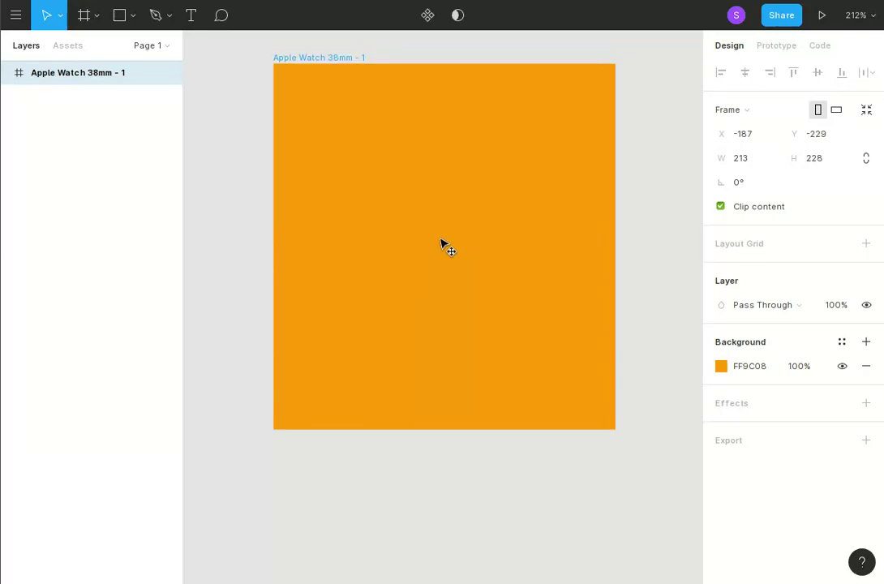
{"action": "left_click", "coordinate": [134, 18]}
{"action": "left_click", "coordinate": [126, 50]}
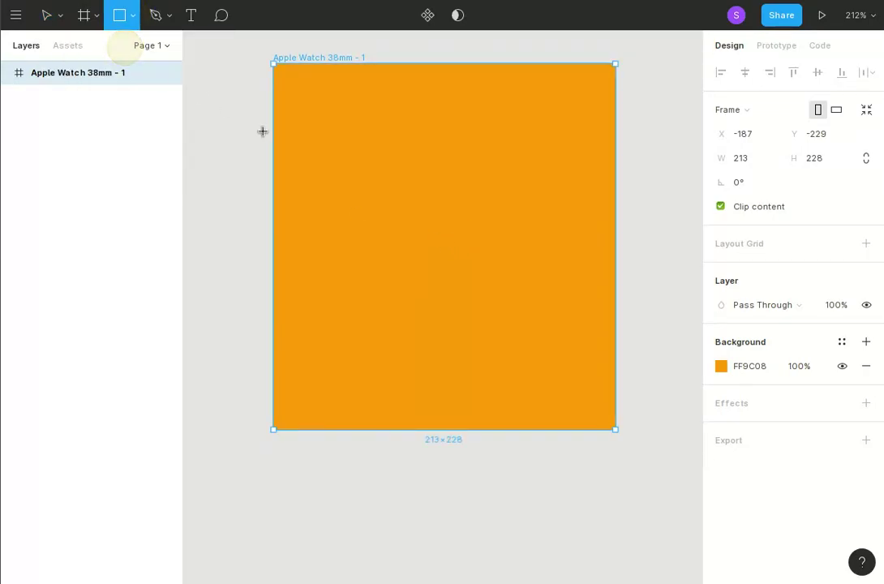
Step: Draw a square in the frame's upper left and set its fill opacity to 0%
{"action": "mouse_move", "coordinate": [312, 162]}
{"action": "left_mouse_down"}
{"action": "mouse_move", "coordinate": [435, 275]}
{"action": "mouse_move", "coordinate": [487, 339]}
{"action": "mouse_move", "coordinate": [409, 262]}
{"action": "left_mouse_up"}
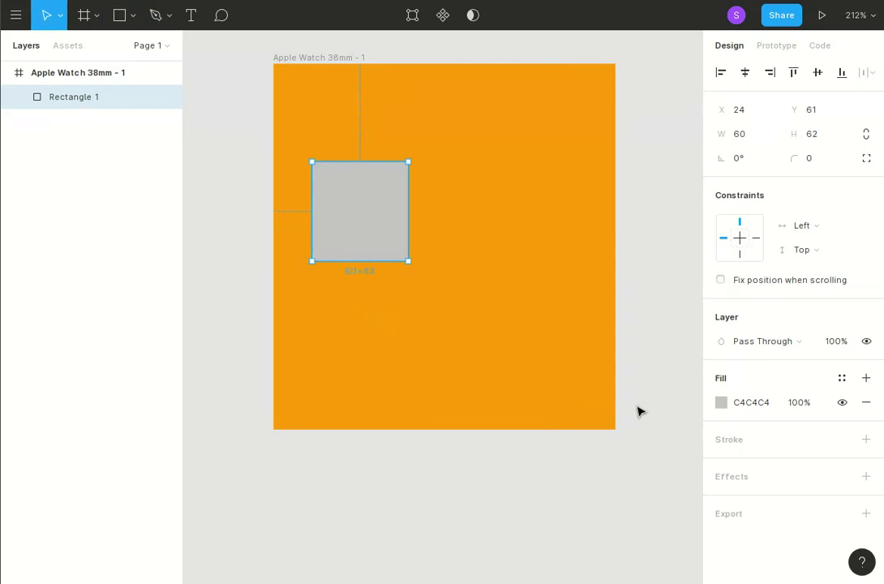
{"action": "left_click", "coordinate": [761, 404]}
{"action": "left_click", "coordinate": [798, 402]}
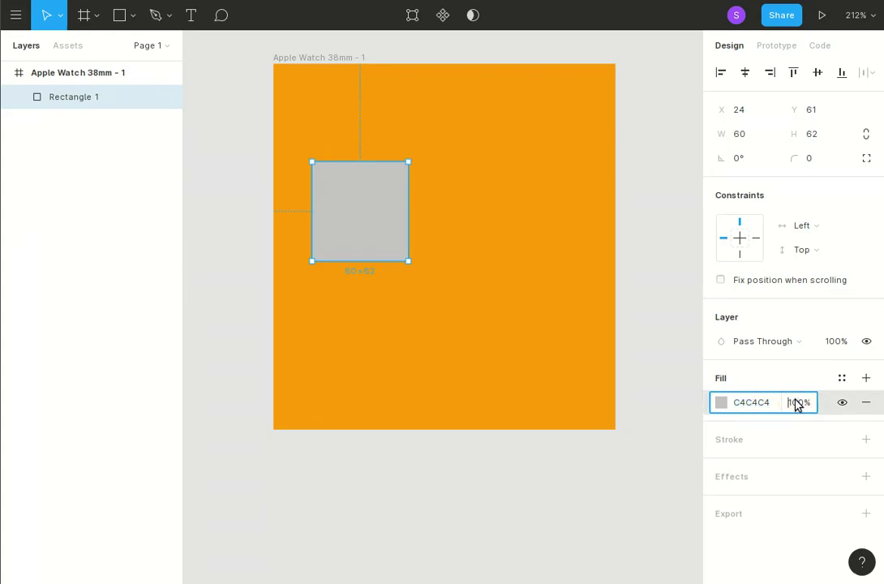
{"action": "left_click", "coordinate": [797, 403]}
{"action": "type", "text": "0"}
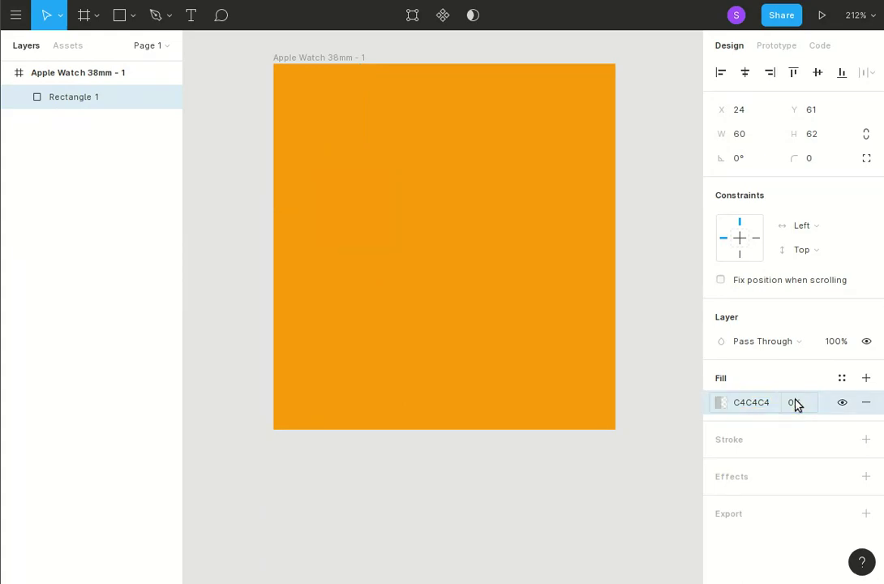
{"action": "key", "text": "Return"}
Step: Add a white FFFFFF stroke, centered on the edge, with weight 8
{"action": "left_click", "coordinate": [868, 444]}
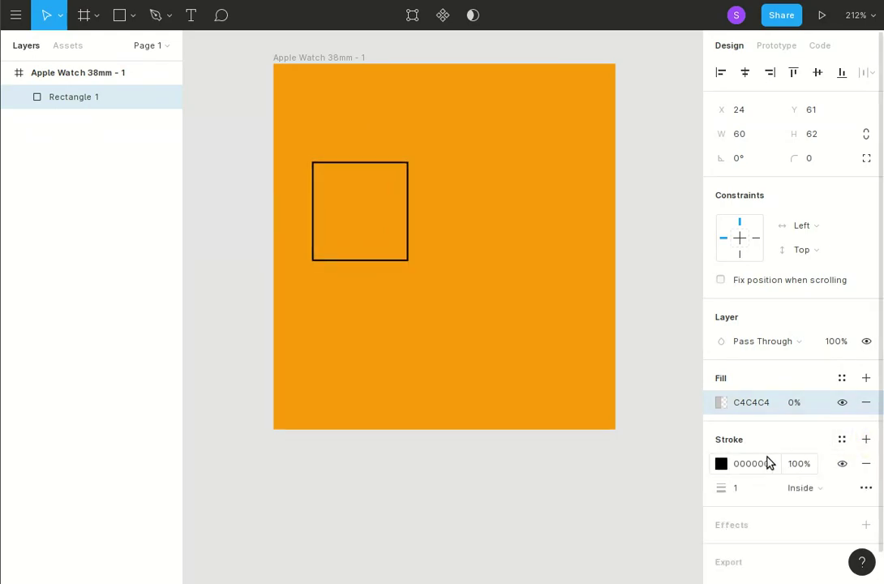
{"action": "left_click", "coordinate": [754, 469]}
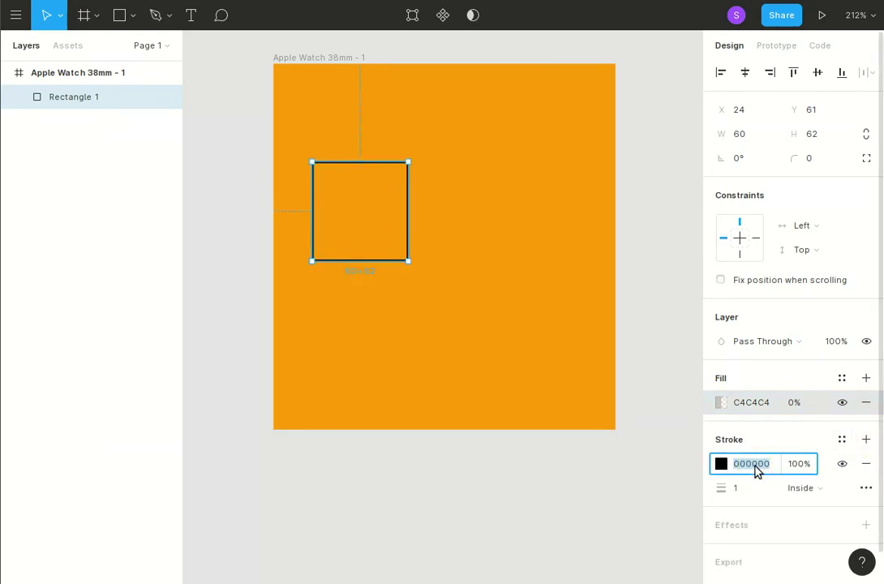
{"action": "type", "text": "fffff"}
{"action": "key", "text": "Return"}
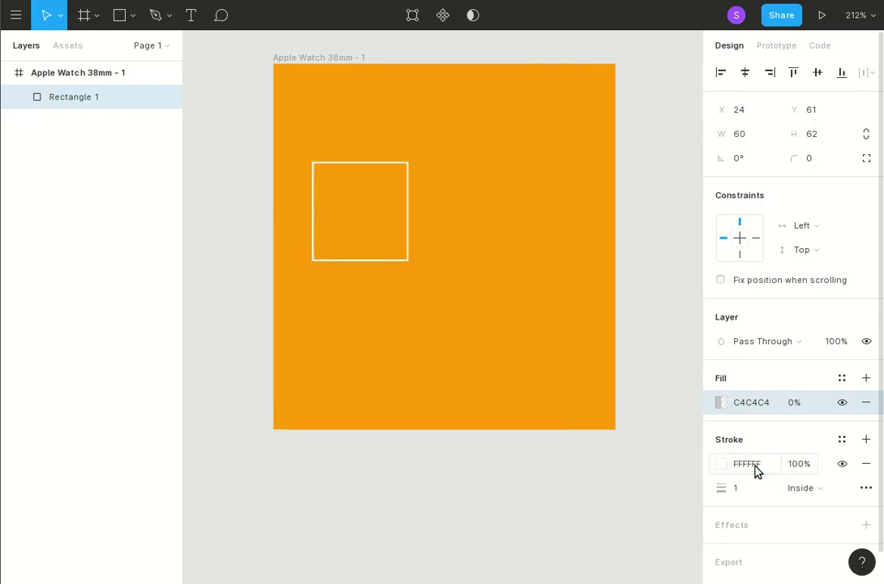
{"action": "left_click", "coordinate": [810, 493]}
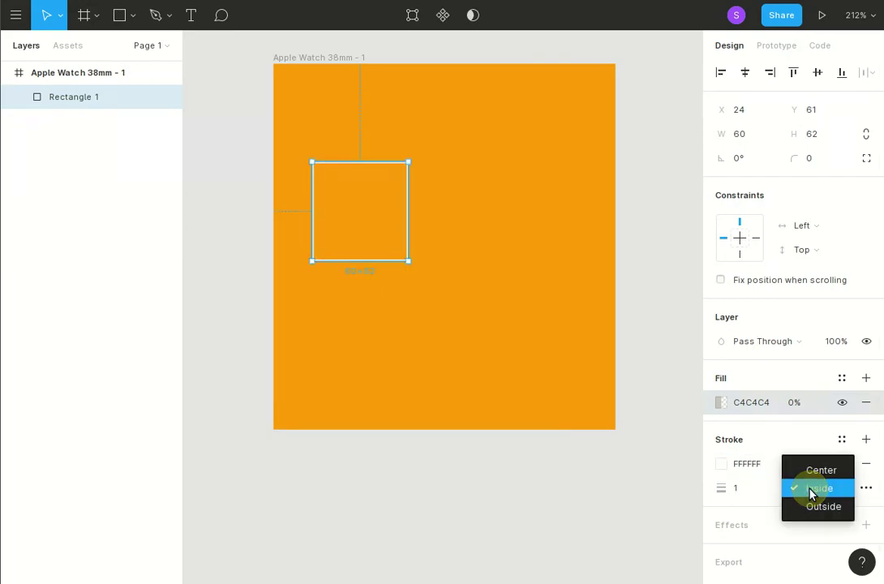
{"action": "left_click", "coordinate": [818, 472]}
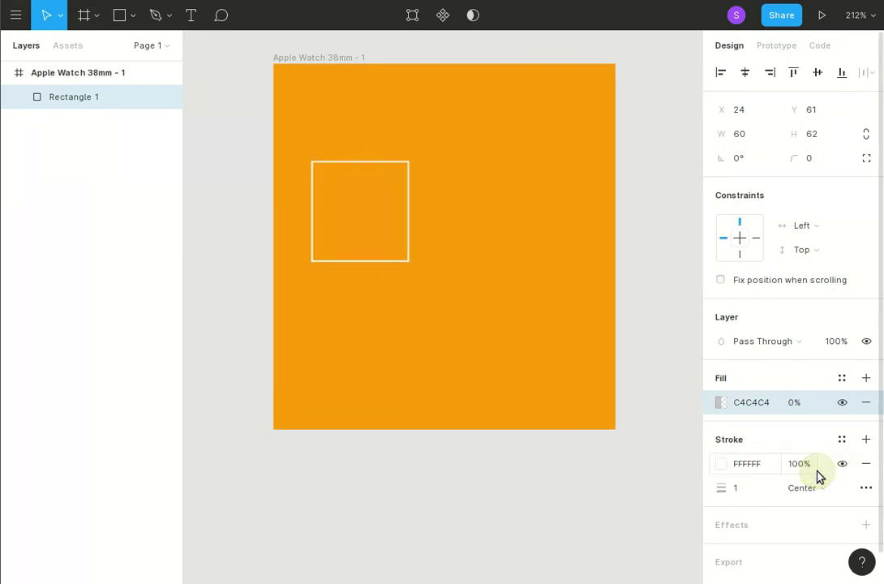
{"action": "left_click", "coordinate": [739, 494]}
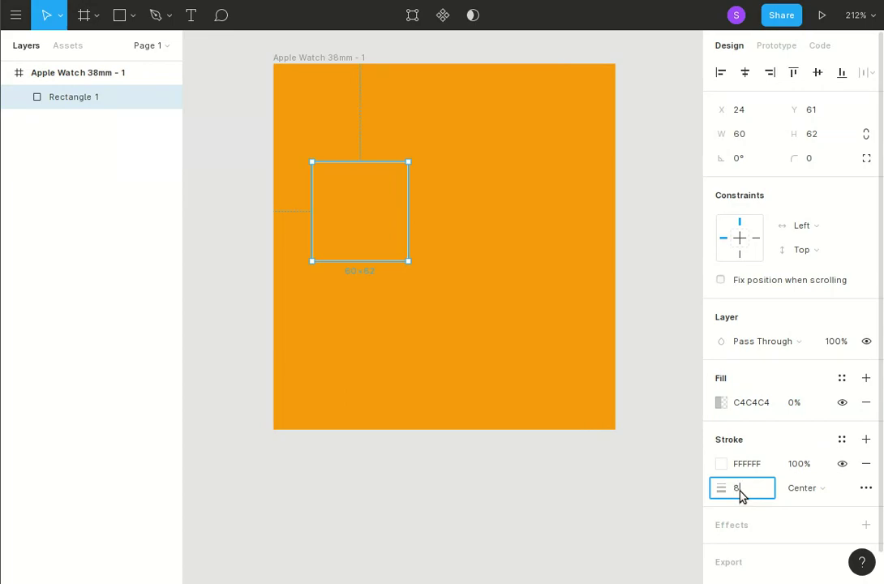
{"action": "key", "text": "Return"}
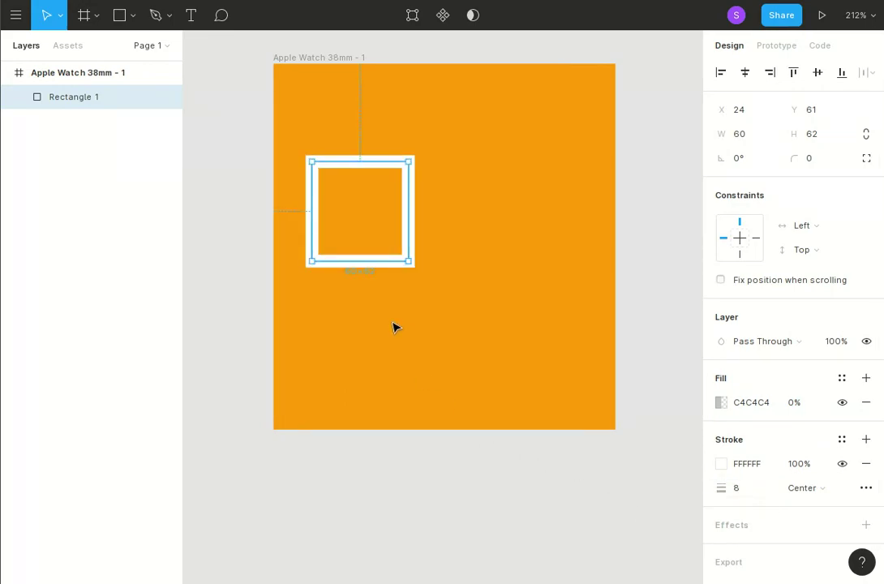
Step: Round the square's corners to radius 8
{"action": "mouse_move", "coordinate": [399, 173]}
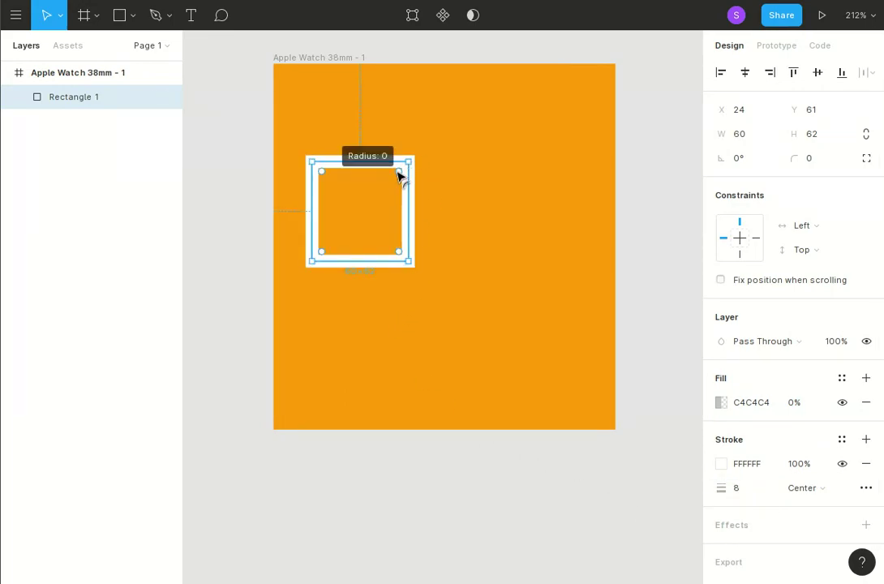
{"action": "left_click_drag", "start_coordinate": [399, 173], "coordinate": [395, 177]}
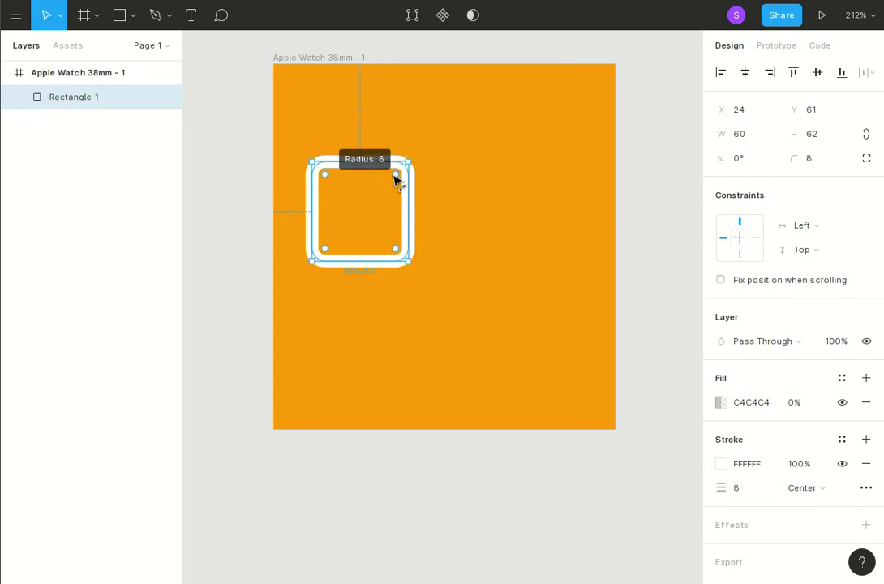
{"action": "left_click", "coordinate": [510, 201]}
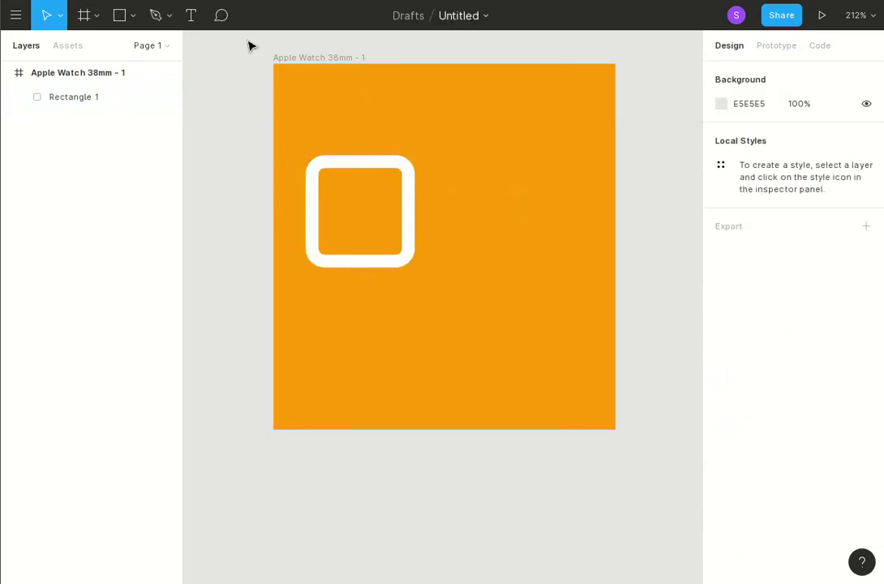
Step: Draw a small rectangle beside the square's right side with 0% fill opacity
{"action": "left_click", "coordinate": [120, 18]}
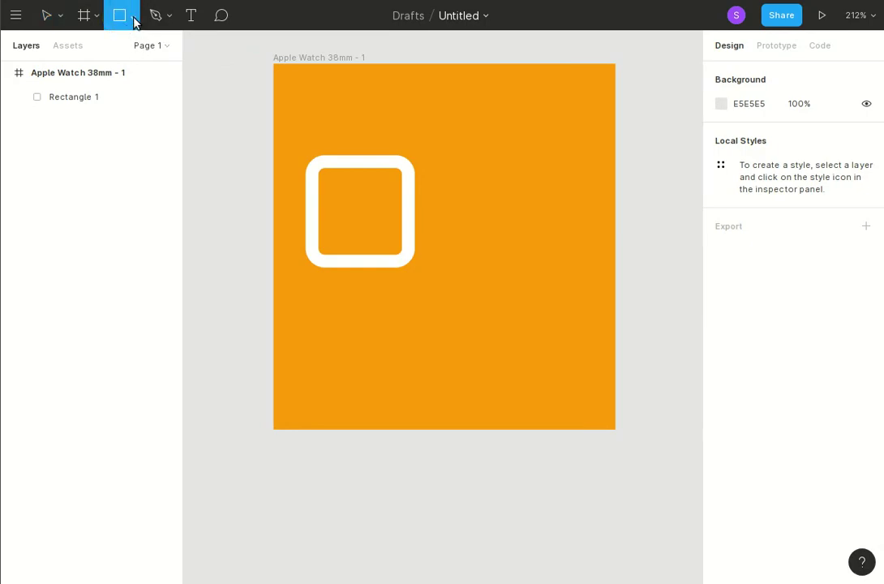
{"action": "mouse_move", "coordinate": [410, 182]}
{"action": "left_mouse_down"}
{"action": "mouse_move", "coordinate": [477, 247]}
{"action": "mouse_move", "coordinate": [457, 240]}
{"action": "left_mouse_up"}
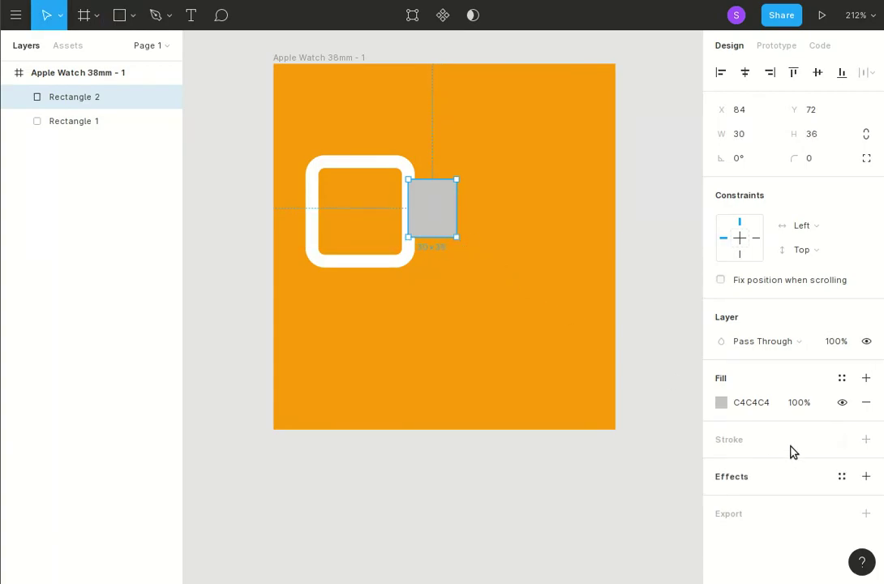
{"action": "left_click", "coordinate": [797, 406]}
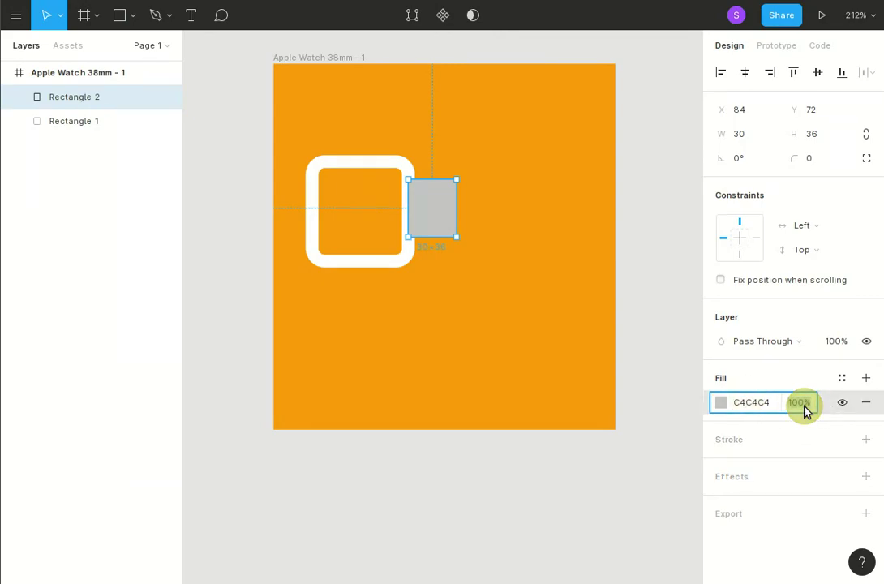
{"action": "type", "text": "0"}
{"action": "key", "text": "Return"}
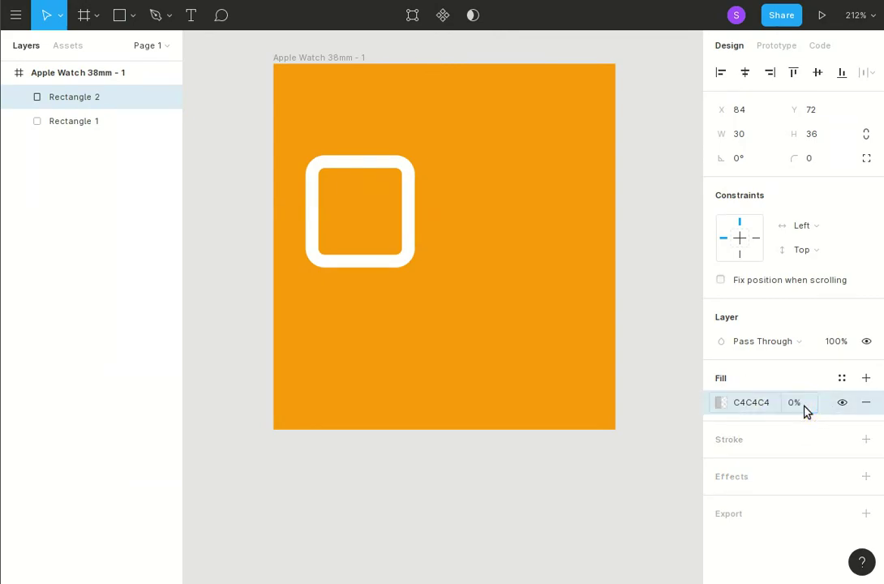
Step: Give the handle rectangle a white FFFFFF stroke, weight 8, centered on its edge
{"action": "left_click", "coordinate": [867, 439]}
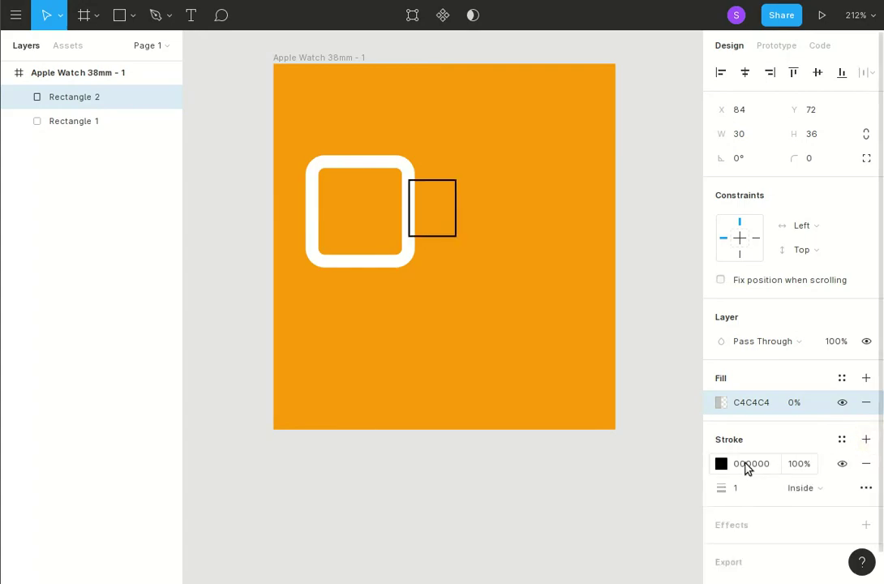
{"action": "left_click", "coordinate": [746, 465]}
{"action": "type", "text": "ff"}
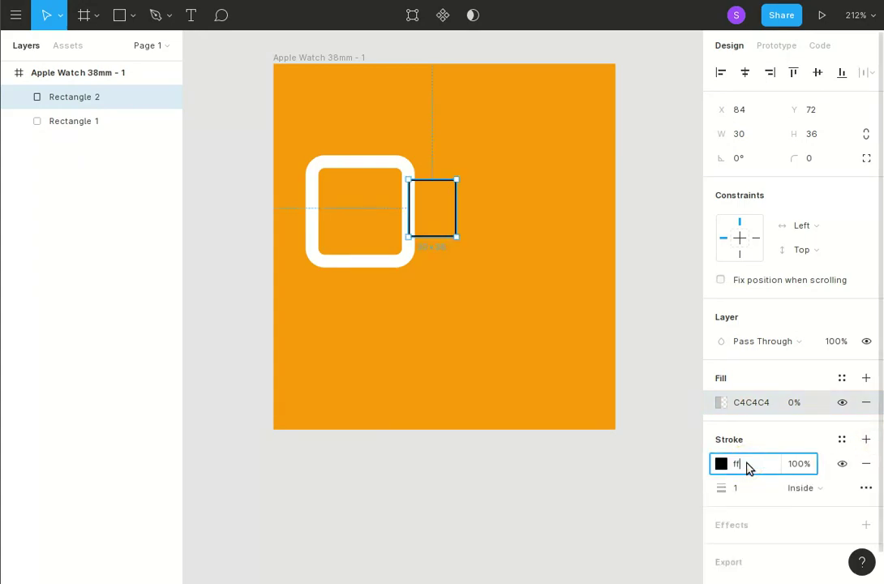
{"action": "type", "text": "ffff"}
{"action": "key", "text": "Return"}
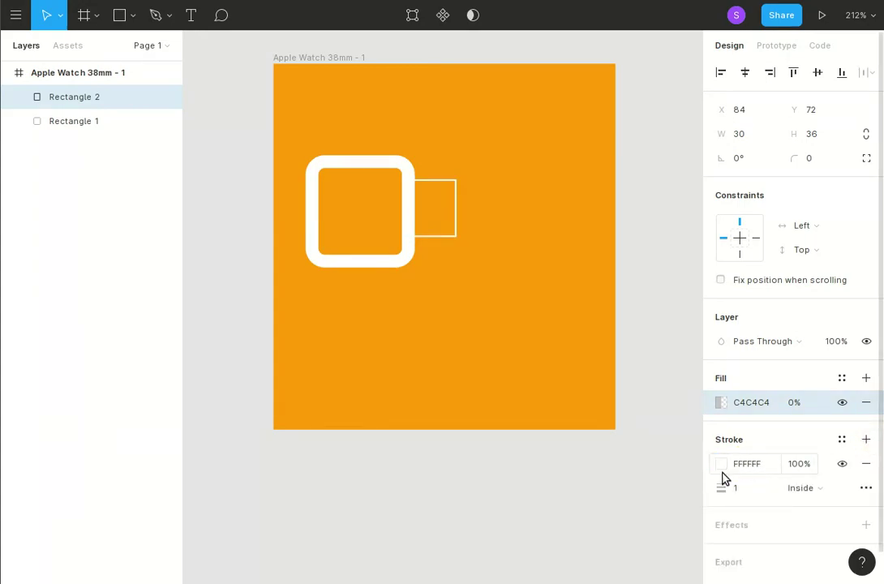
{"action": "left_click", "coordinate": [746, 489]}
{"action": "type", "text": "8"}
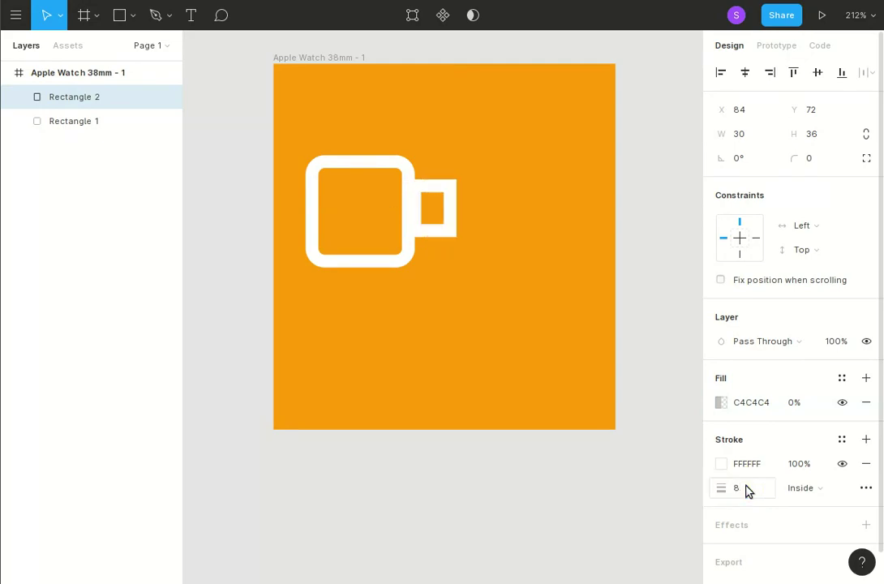
{"action": "left_click", "coordinate": [811, 488]}
{"action": "left_click", "coordinate": [821, 471]}
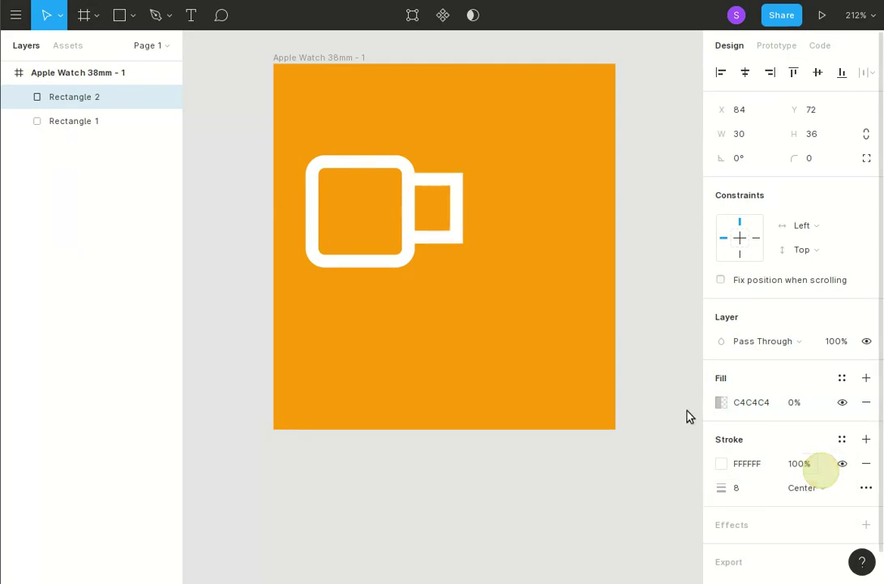
{"action": "left_click", "coordinate": [516, 201]}
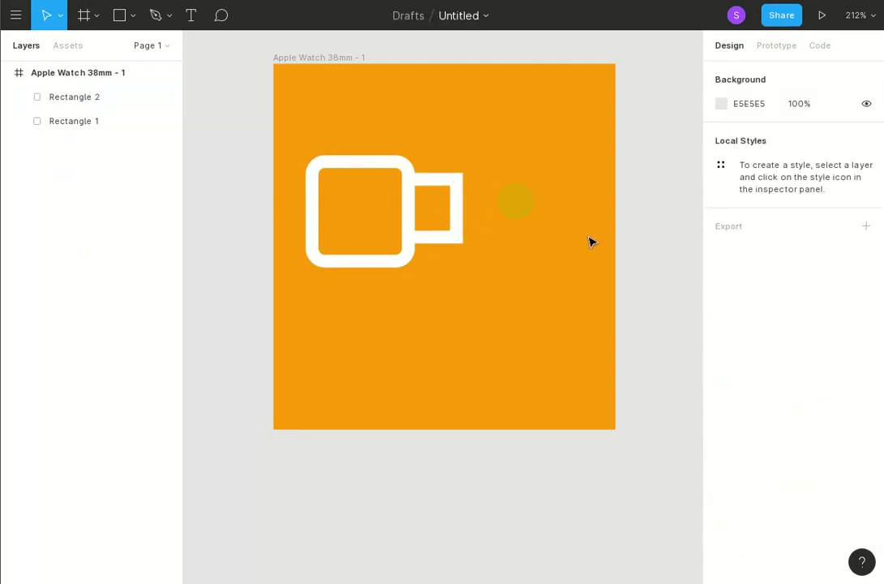
{"action": "left_click", "coordinate": [449, 242]}
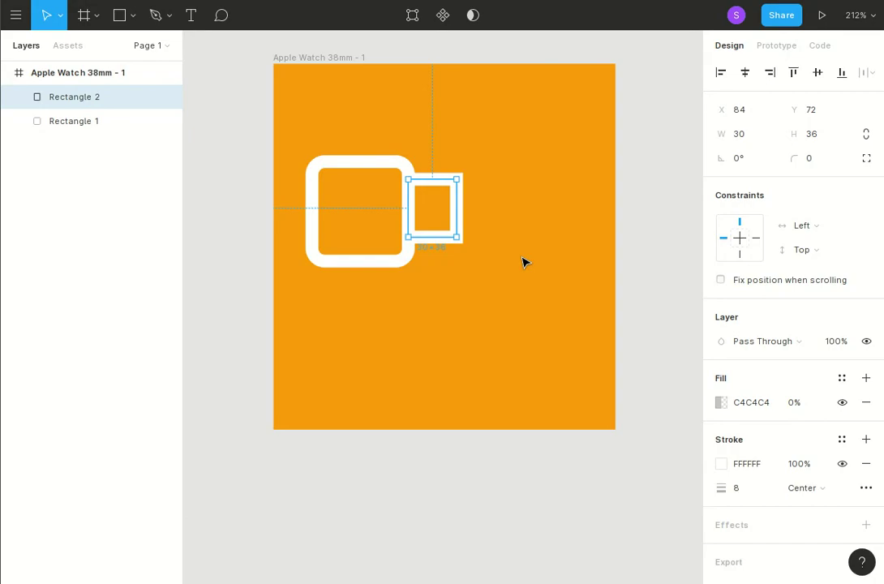
Step: Round the handle's two right-hand corners to about radius 13 in point-edit mode
{"action": "left_click", "coordinate": [412, 16]}
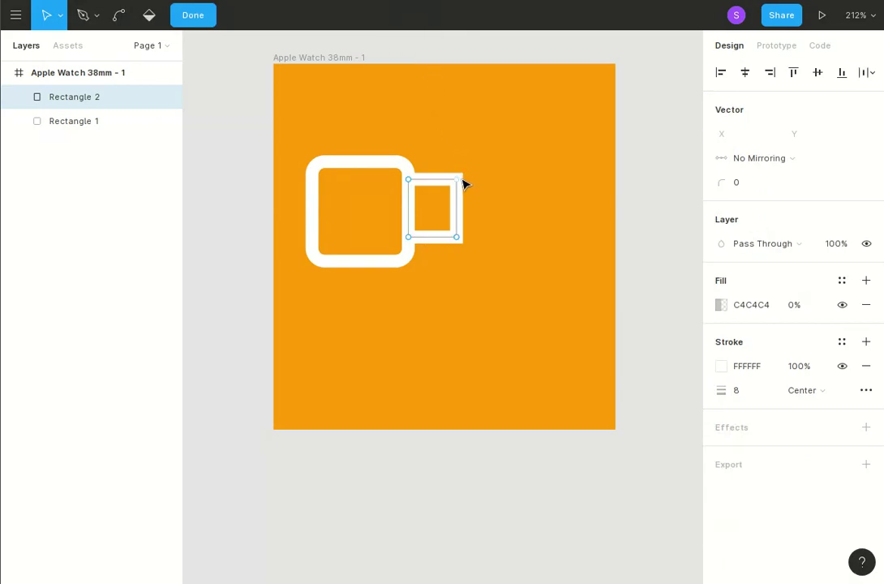
{"action": "left_click_drag", "start_coordinate": [502, 142], "coordinate": [437, 275]}
{"action": "left_click", "coordinate": [722, 183]}
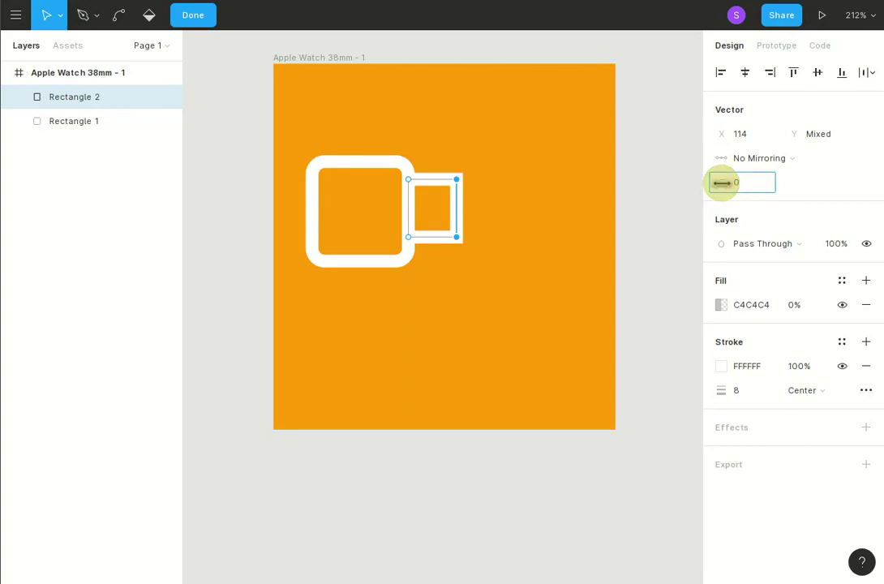
{"action": "left_click_drag", "start_coordinate": [722, 182], "coordinate": [741, 183]}
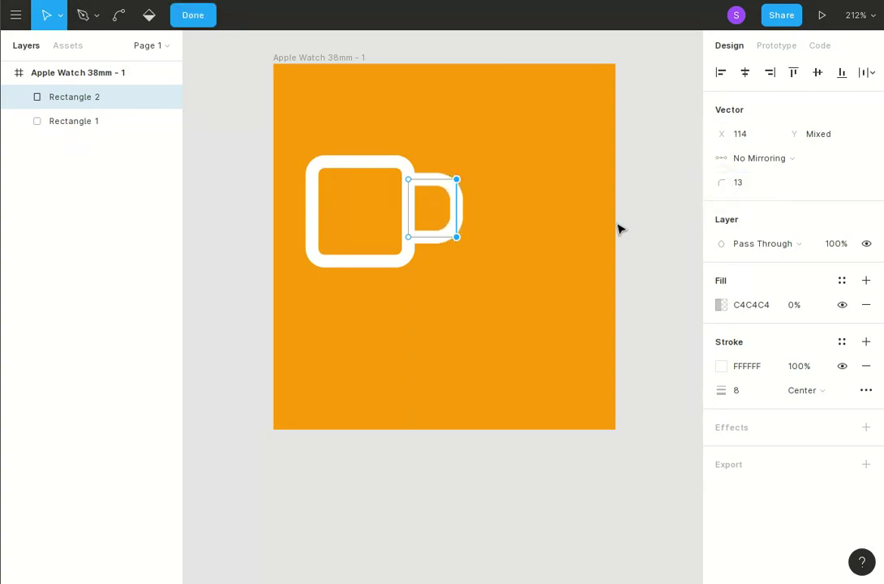
{"action": "left_click", "coordinate": [657, 209]}
{"action": "left_click", "coordinate": [659, 210]}
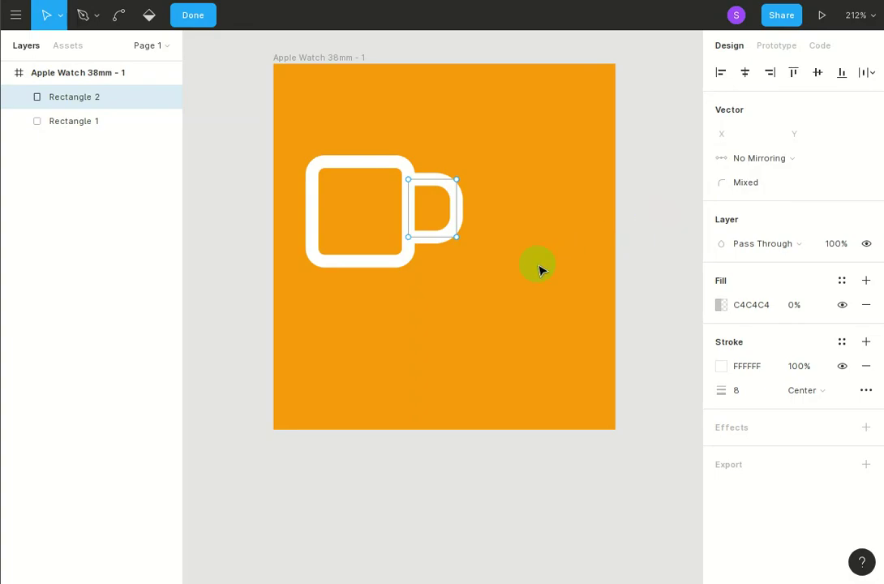
{"action": "left_click", "coordinate": [502, 339]}
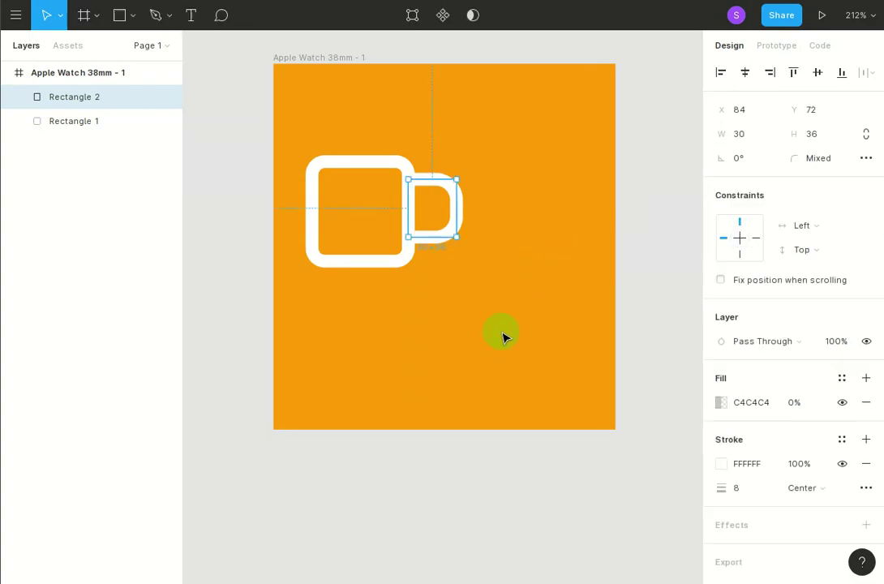
{"action": "key", "text": "Escape"}
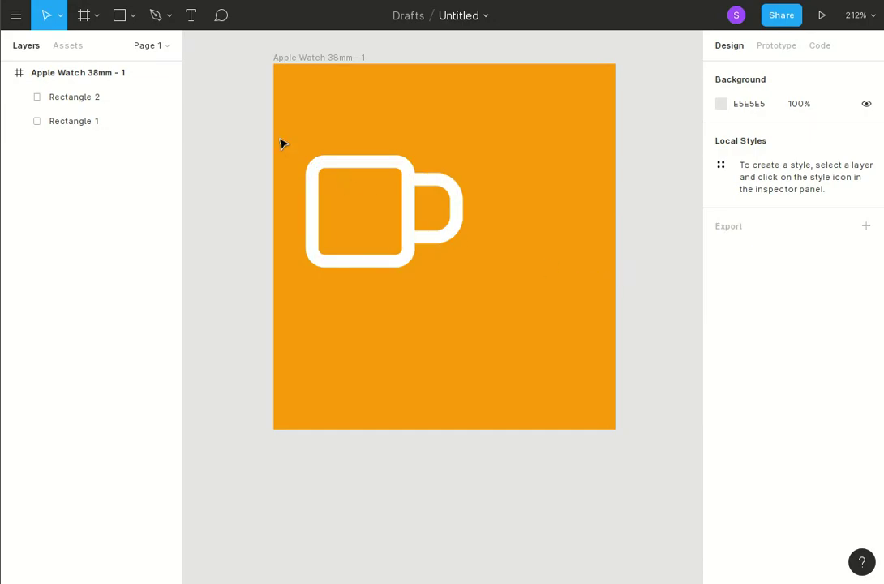
{"action": "left_click", "coordinate": [130, 18]}
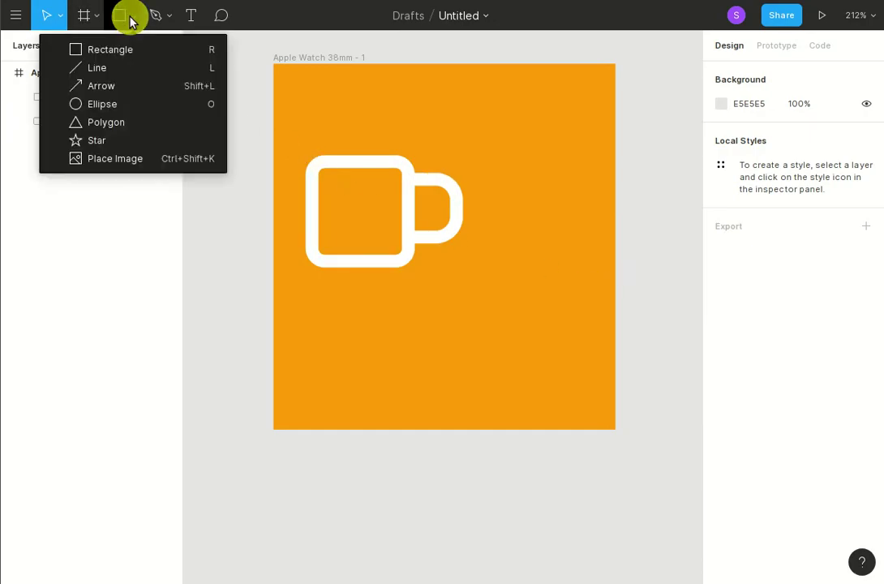
Step: Draw a circle and duplicate it into a cluster of five overlapping circles
{"action": "left_click", "coordinate": [122, 103]}
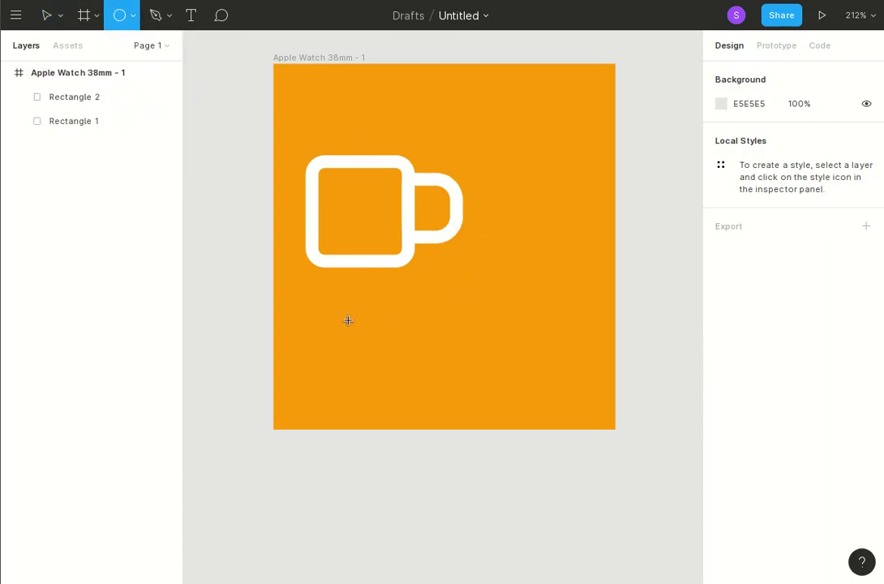
{"action": "mouse_move", "coordinate": [328, 305]}
{"action": "left_mouse_down"}
{"action": "mouse_move", "coordinate": [389, 361]}
{"action": "mouse_move", "coordinate": [381, 365]}
{"action": "mouse_move", "coordinate": [393, 322]}
{"action": "mouse_move", "coordinate": [397, 350]}
{"action": "mouse_move", "coordinate": [382, 360]}
{"action": "left_mouse_up"}
{"action": "key", "text": "ctrl+d"}
{"action": "key", "text": "ctrl+d"}
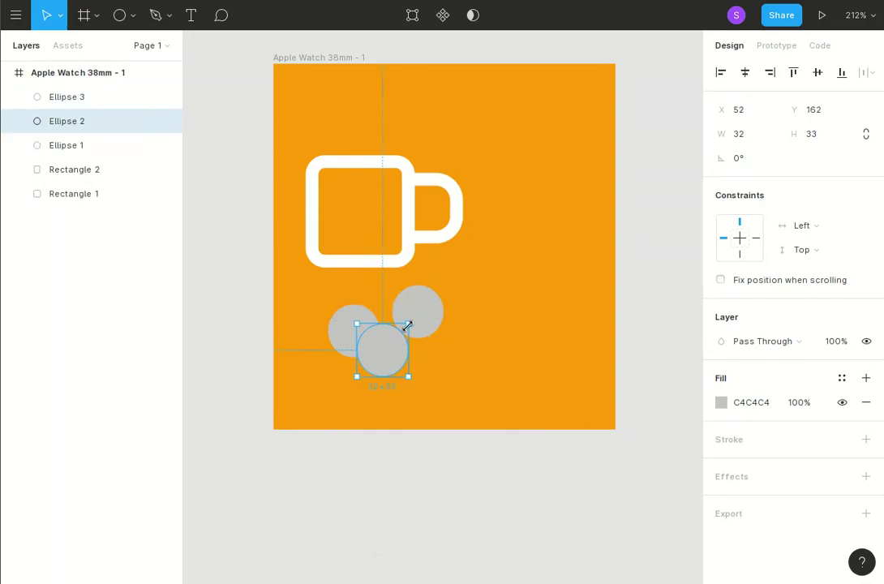
{"action": "mouse_move", "coordinate": [417, 327]}
{"action": "left_mouse_down"}
{"action": "mouse_move", "coordinate": [397, 325]}
{"action": "mouse_move", "coordinate": [425, 355]}
{"action": "mouse_move", "coordinate": [438, 339]}
{"action": "mouse_move", "coordinate": [420, 336]}
{"action": "left_mouse_up"}
{"action": "key", "text": "ctrl+d"}
{"action": "key", "text": "ctrl+d"}
{"action": "key", "text": "ctrl+z"}
{"action": "left_click_drag", "start_coordinate": [445, 369], "coordinate": [452, 318]}
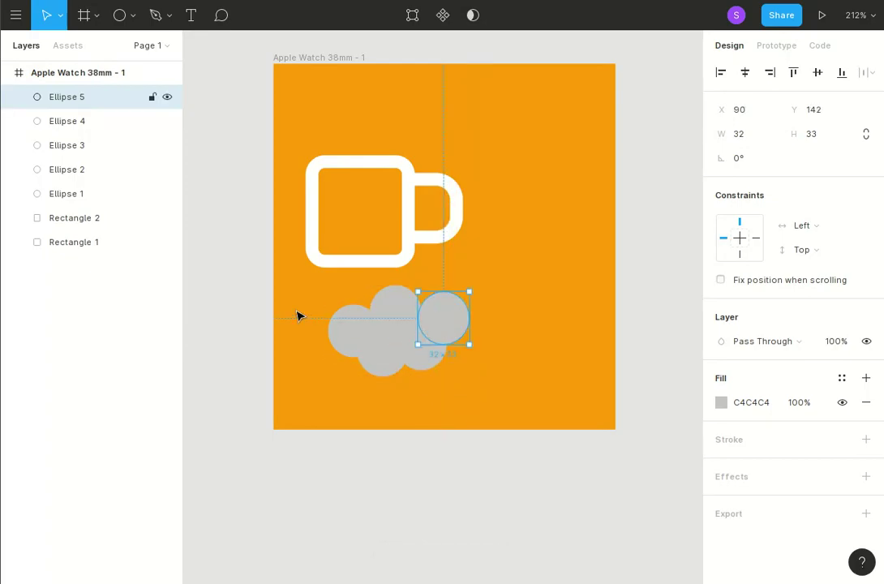
Step: Group the five circles, fill them white FFFFFF, and place the cloud atop the mug
{"action": "left_click_drag", "start_coordinate": [539, 279], "coordinate": [306, 398]}
{"action": "key", "text": "ctrl+g"}
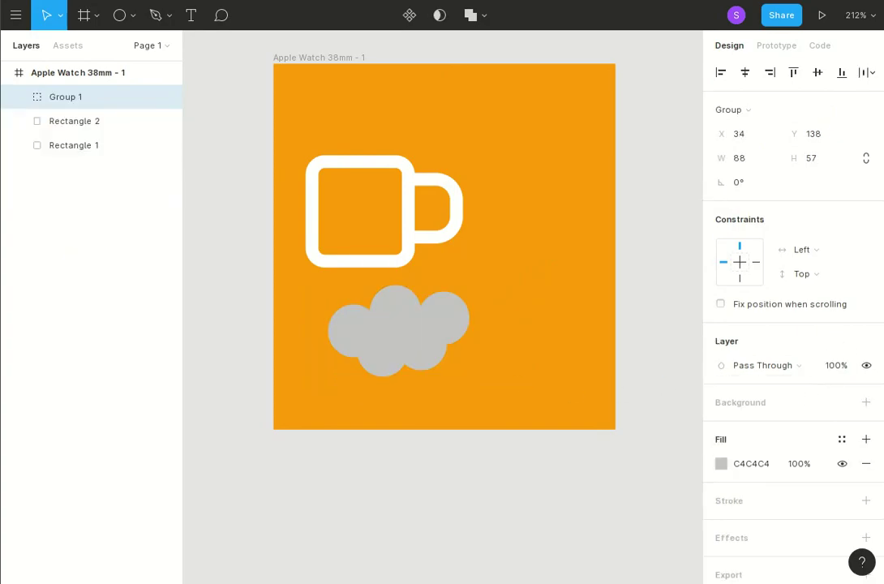
{"action": "left_click", "coordinate": [756, 464]}
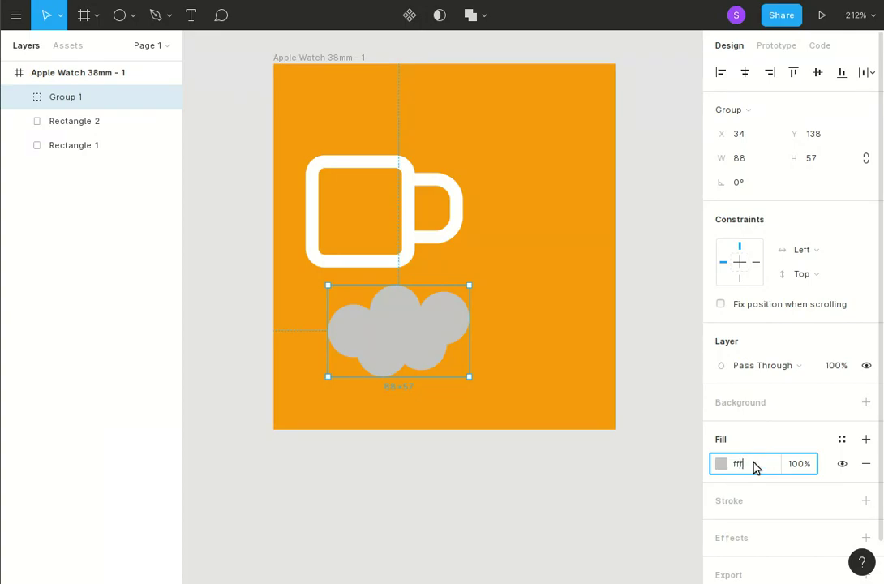
{"action": "type", "text": "ffffff"}
{"action": "key", "text": "Return"}
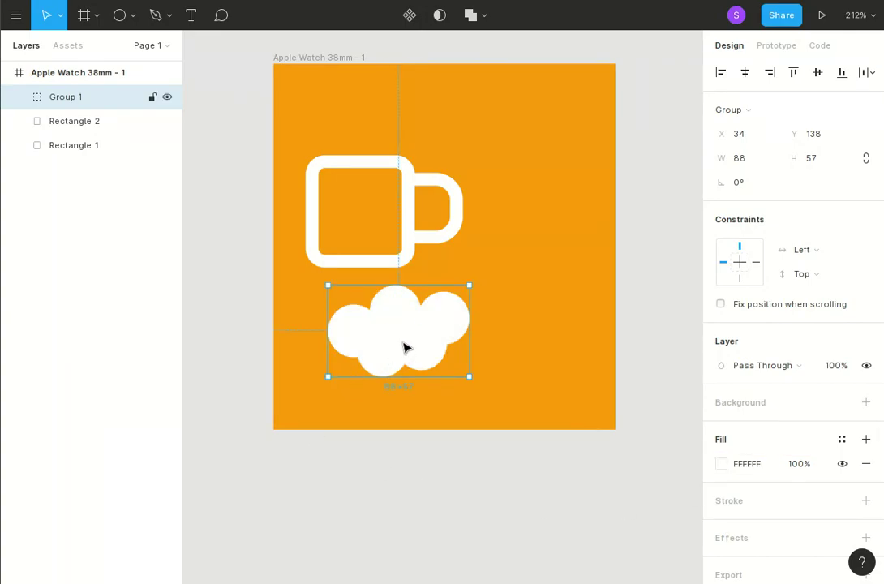
{"action": "left_click_drag", "start_coordinate": [405, 350], "coordinate": [365, 167]}
{"action": "left_click", "coordinate": [562, 316]}
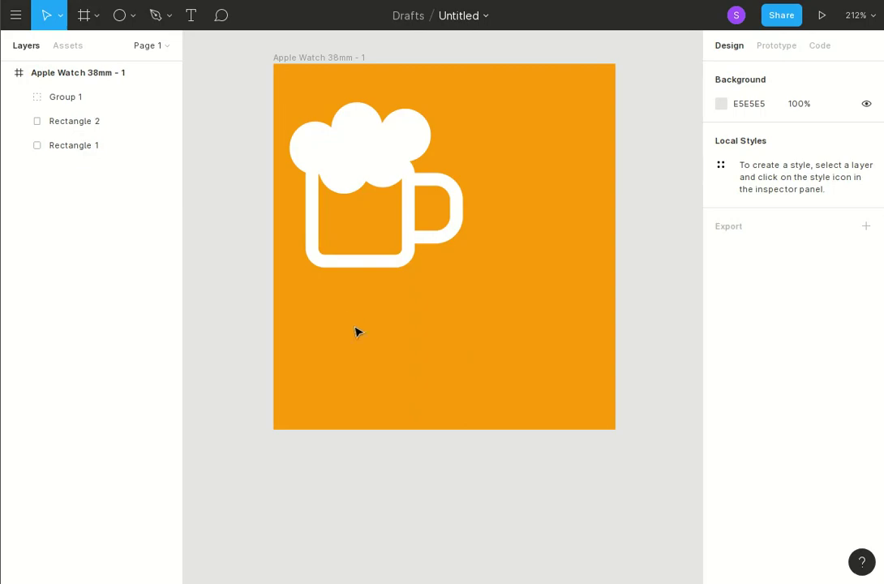
Step: Draw a 4×4 bubble below the mug with white fill at 30% opacity
{"action": "left_click", "coordinate": [121, 16]}
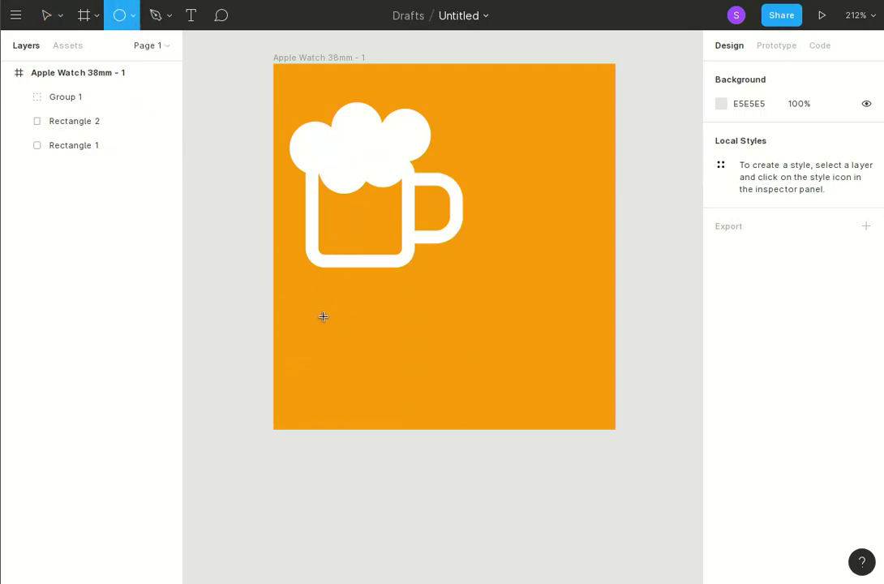
{"action": "left_click_drag", "start_coordinate": [322, 312], "coordinate": [330, 319]}
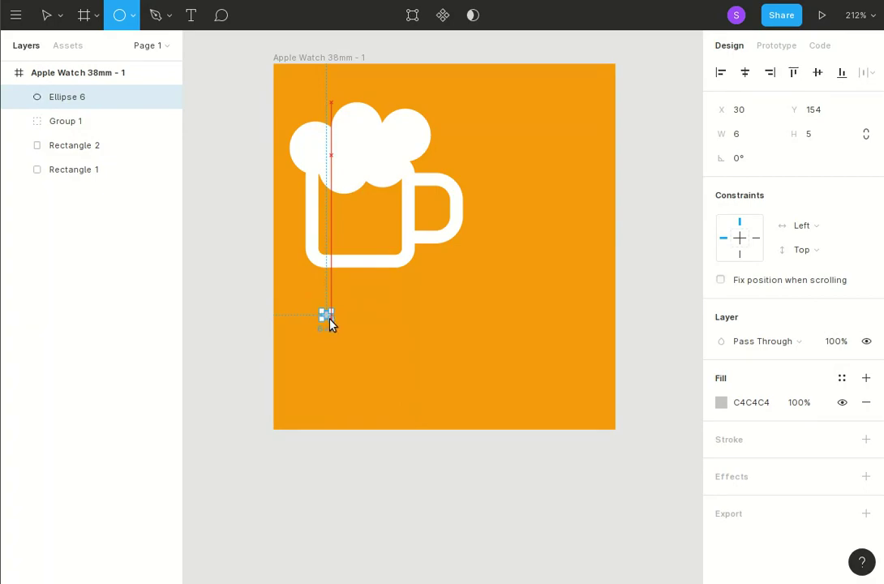
{"action": "left_click_drag", "start_coordinate": [328, 324], "coordinate": [329, 322]}
{"action": "left_click", "coordinate": [821, 134]}
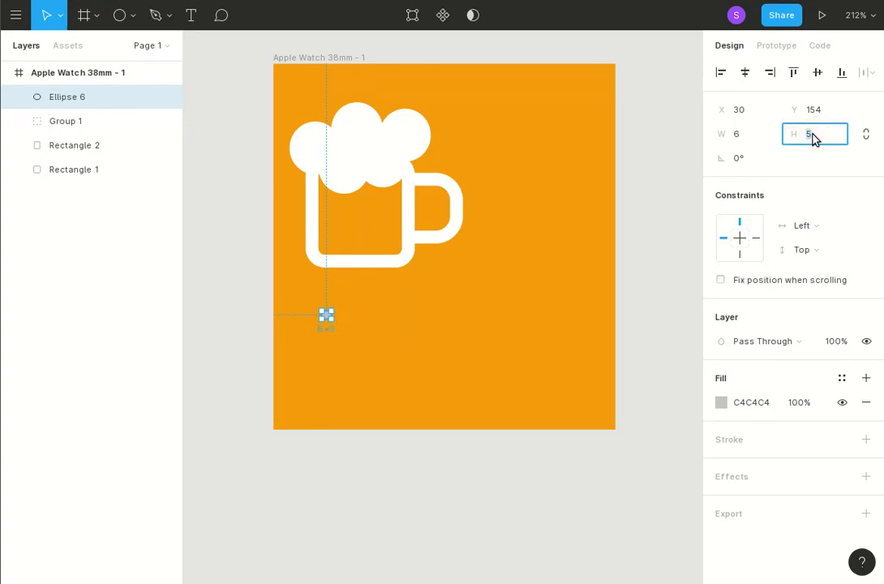
{"action": "type", "text": "4"}
{"action": "left_click", "coordinate": [751, 139]}
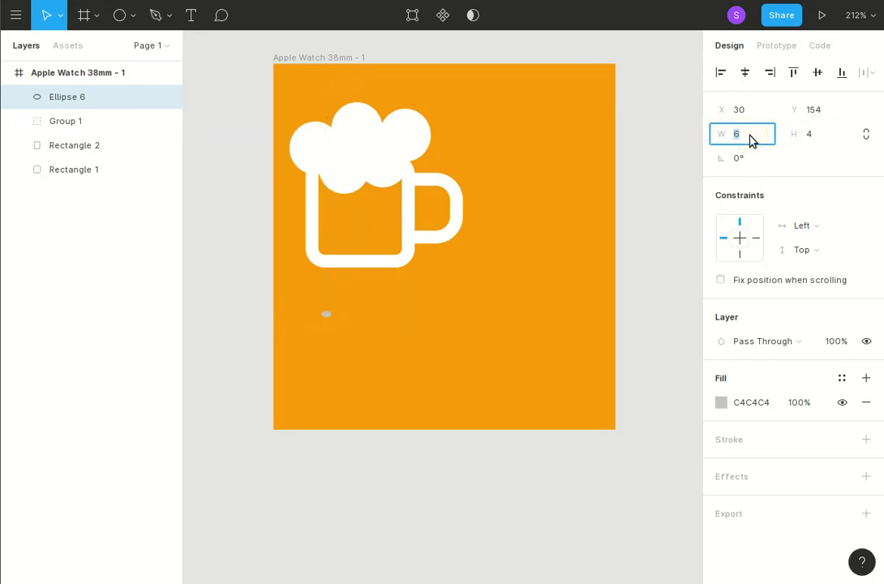
{"action": "key", "text": "Return"}
{"action": "left_click", "coordinate": [757, 402]}
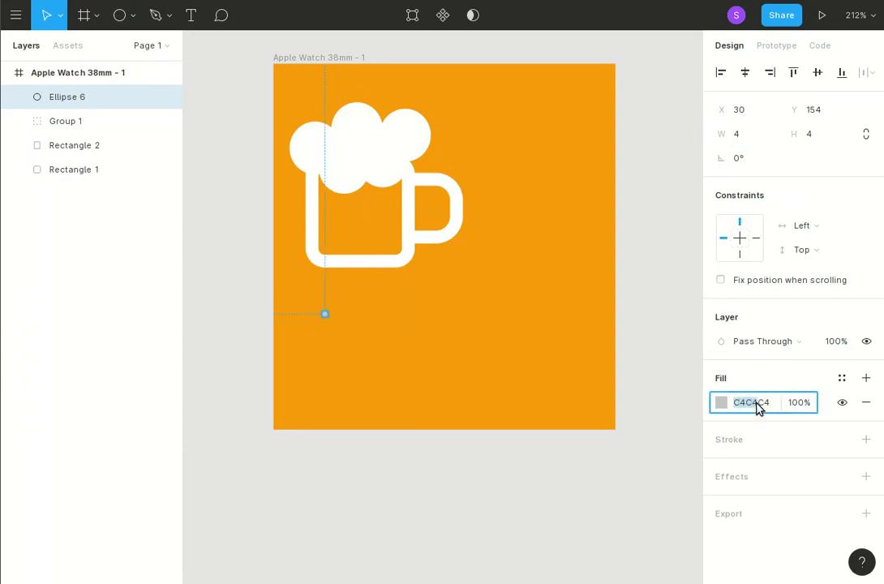
{"action": "type", "text": "ffffff"}
{"action": "key", "text": "Tab"}
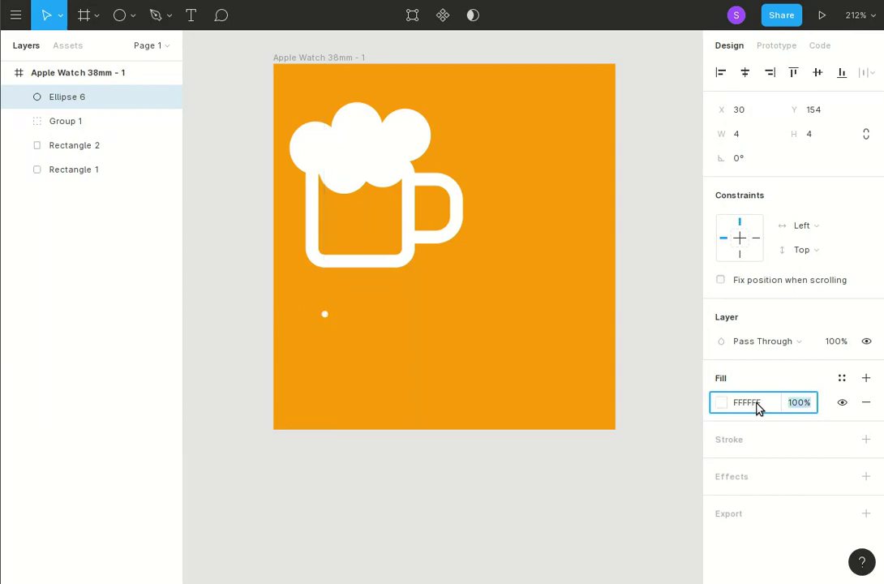
{"action": "type", "text": "30"}
{"action": "key", "text": "Return"}
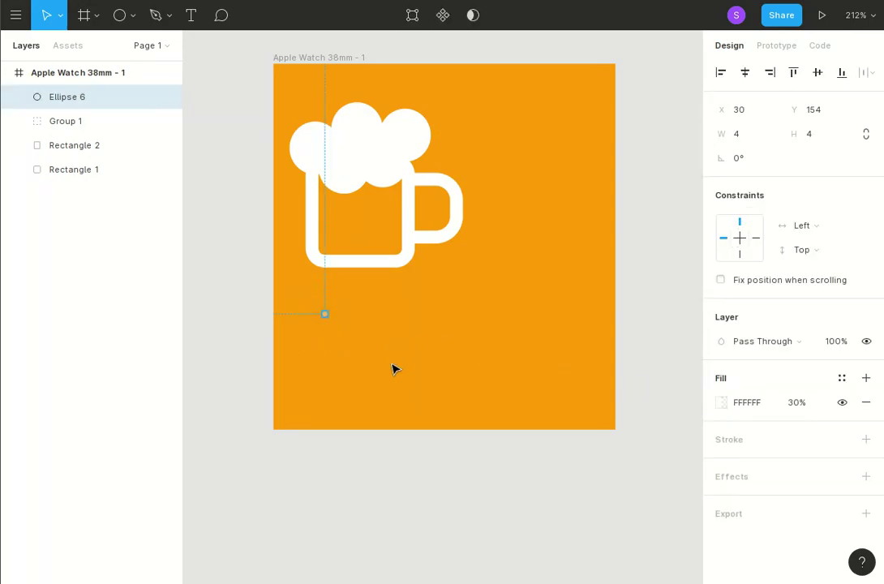
Step: Copy the bubble into a row of ten, space them evenly, and duplicate the first
{"action": "key", "text": "ctrl+d"}
{"action": "key", "text": "ctrl+d"}
{"action": "key", "text": "ctrl+d"}
{"action": "key", "text": "ctrl+d"}
{"action": "key", "text": "ctrl+d"}
{"action": "key", "text": "ctrl+d"}
{"action": "key", "text": "ctrl+d"}
{"action": "key", "text": "ctrl+d"}
{"action": "key", "text": "ctrl+d"}
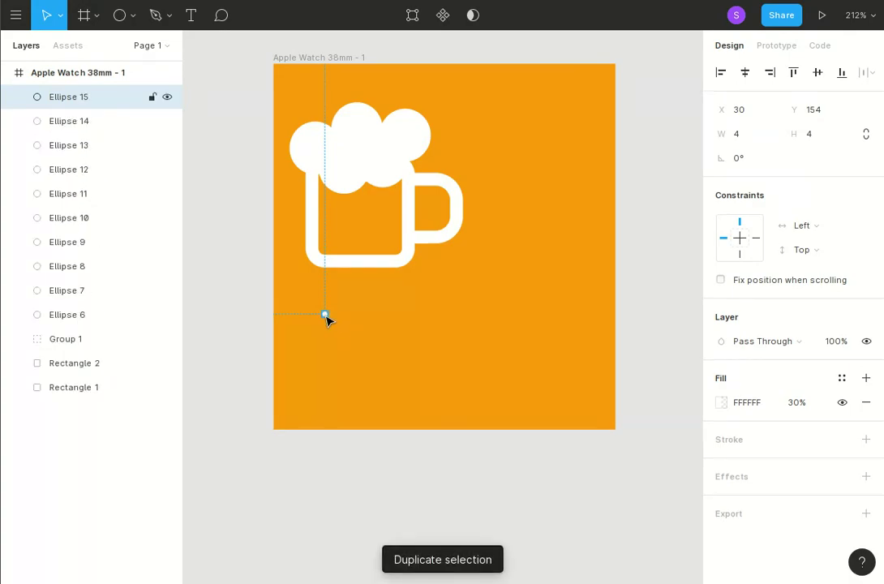
{"action": "left_click_drag", "start_coordinate": [327, 316], "coordinate": [397, 322]}
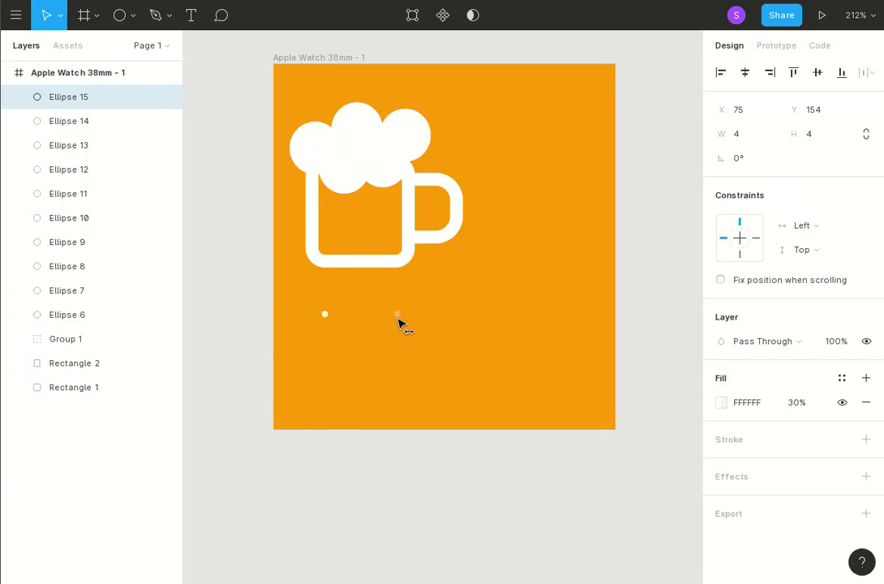
{"action": "left_click", "coordinate": [280, 288]}
{"action": "left_click_drag", "start_coordinate": [235, 300], "coordinate": [469, 339]}
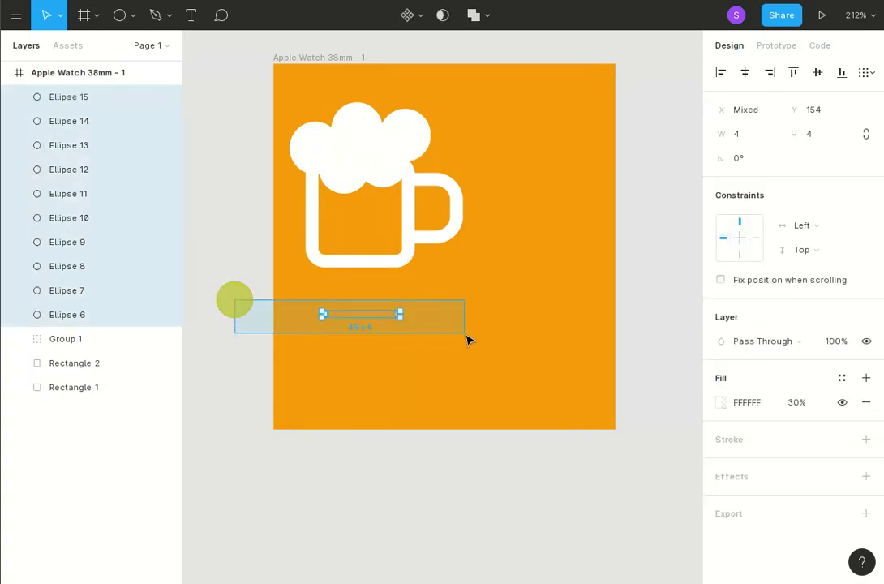
{"action": "left_click", "coordinate": [866, 73]}
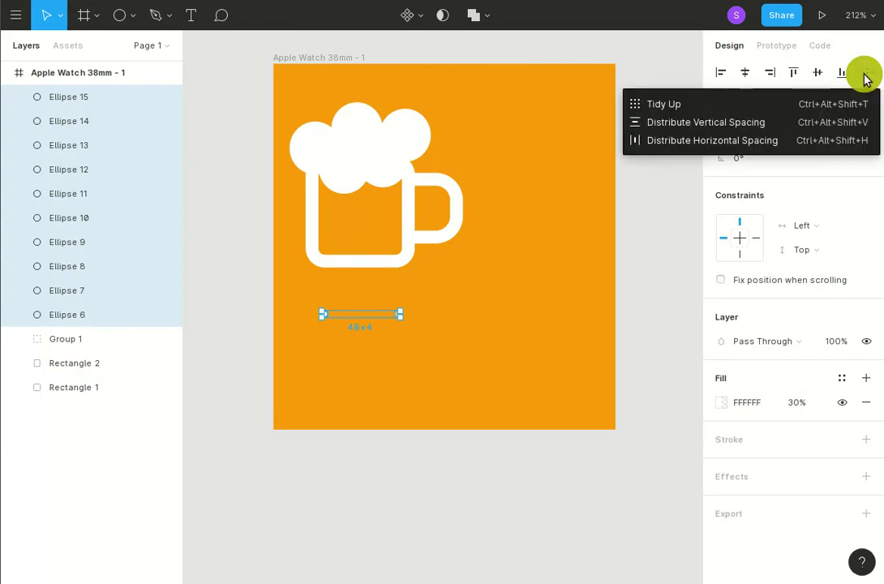
{"action": "left_click", "coordinate": [768, 140]}
{"action": "left_click", "coordinate": [361, 364]}
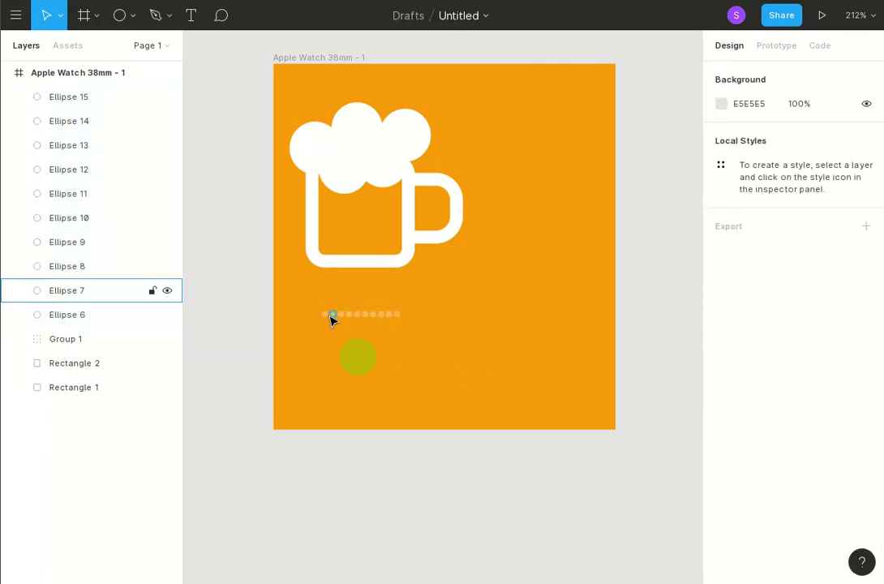
{"action": "left_click", "coordinate": [324, 318]}
{"action": "key", "text": "ctrl+d"}
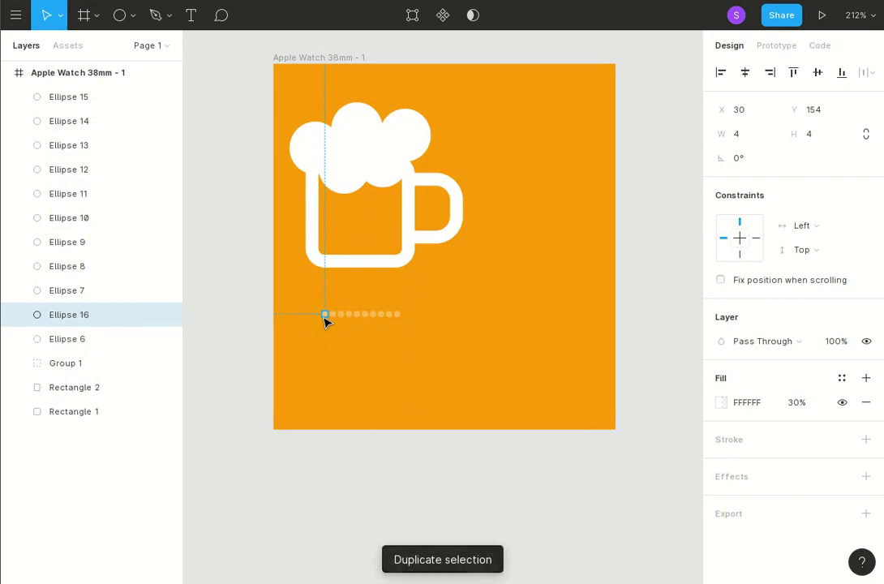
Step: Move the new bubble below the first row and resize it to 6×6
{"action": "left_click_drag", "start_coordinate": [325, 320], "coordinate": [322, 347]}
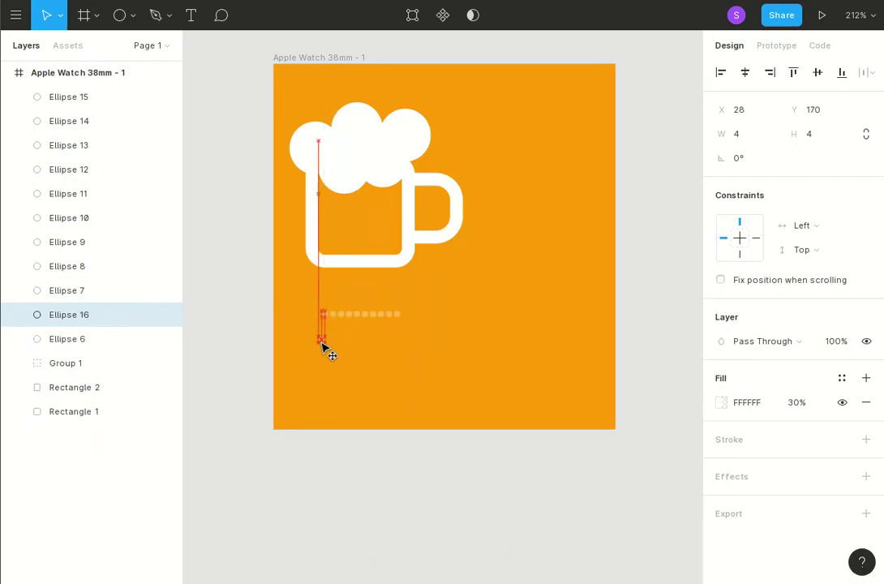
{"action": "left_click", "coordinate": [754, 142]}
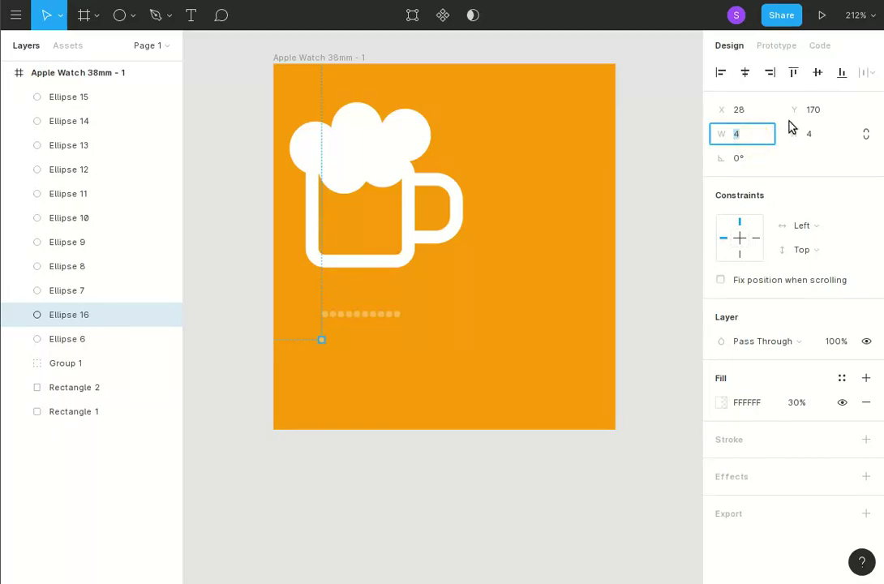
{"action": "type", "text": "6"}
{"action": "key", "text": "Tab"}
{"action": "key", "text": "Return"}
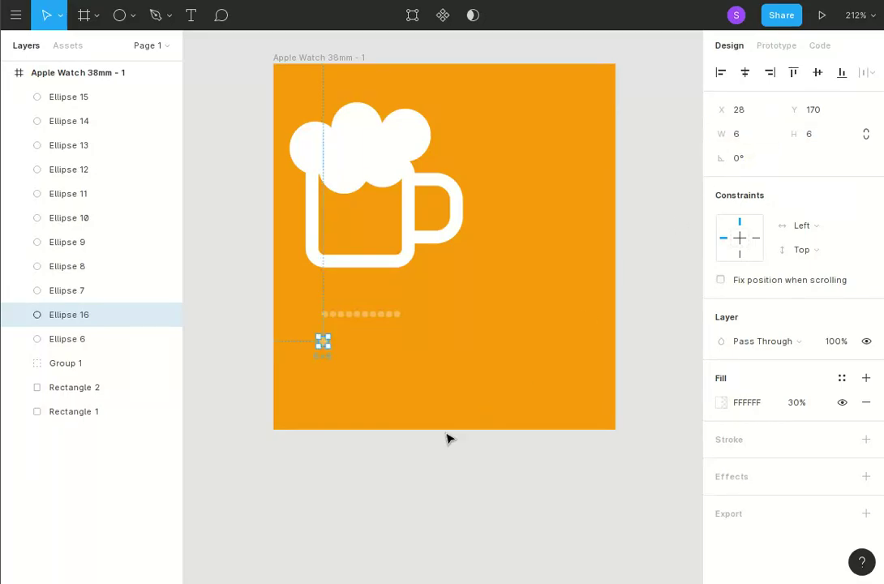
Step: Copy the 6×6 dot into a row of eight and distribute them evenly
{"action": "key", "text": "ctrl+d"}
{"action": "key", "text": "ctrl+d"}
{"action": "key", "text": "ctrl+d"}
{"action": "key", "text": "ctrl+d"}
{"action": "key", "text": "ctrl+d"}
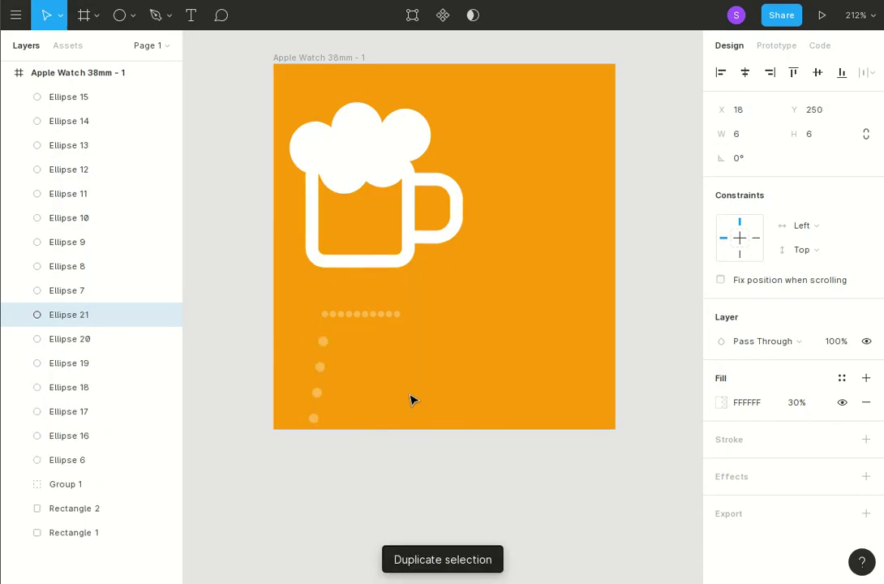
{"action": "key", "text": "ctrl+z"}
{"action": "key", "text": "ctrl+z"}
{"action": "key", "text": "ctrl+z"}
{"action": "key", "text": "ctrl+z"}
{"action": "key", "text": "ctrl+z"}
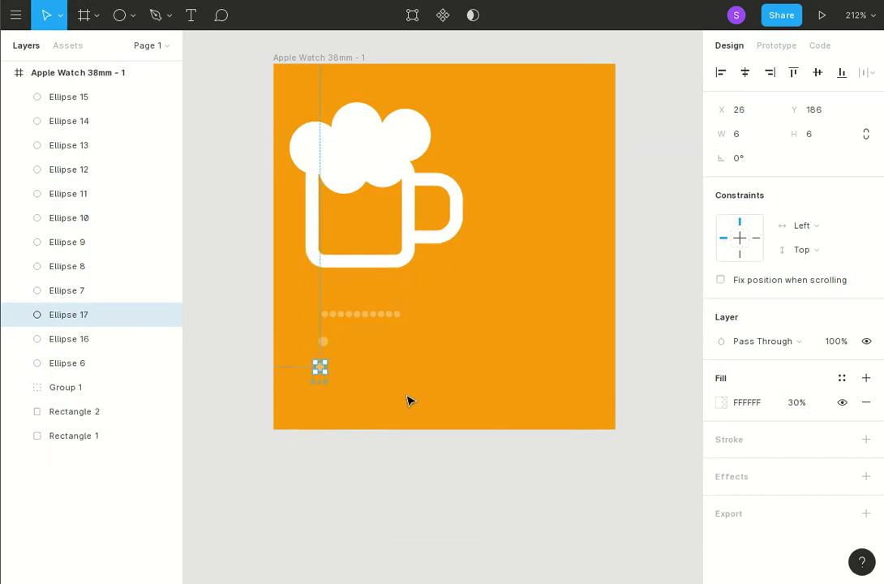
{"action": "left_click", "coordinate": [408, 341]}
{"action": "left_click", "coordinate": [322, 346]}
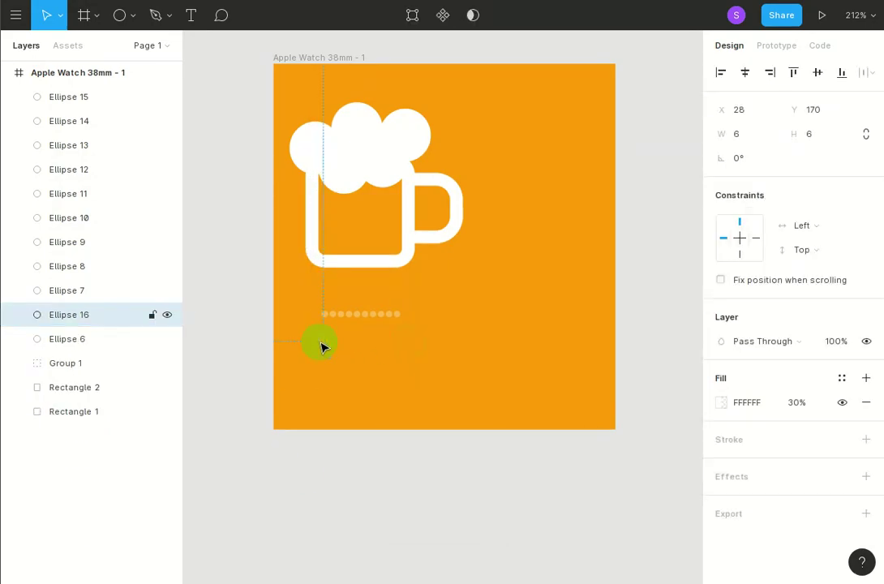
{"action": "key", "text": "ctrl+d"}
{"action": "key", "text": "ctrl+d"}
{"action": "key", "text": "ctrl+d"}
{"action": "key", "text": "ctrl+d"}
{"action": "key", "text": "ctrl+d"}
{"action": "key", "text": "ctrl+d"}
{"action": "key", "text": "ctrl+d"}
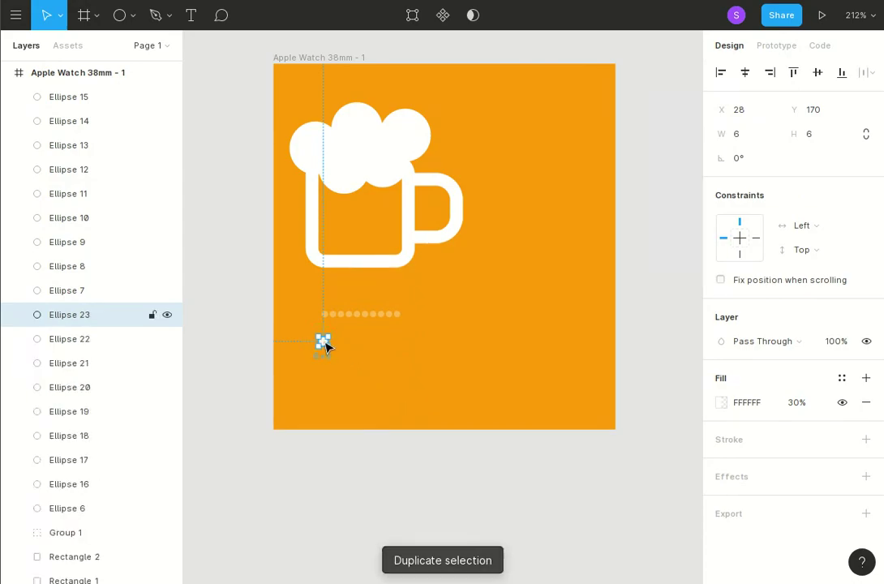
{"action": "left_click_drag", "start_coordinate": [324, 342], "coordinate": [395, 341]}
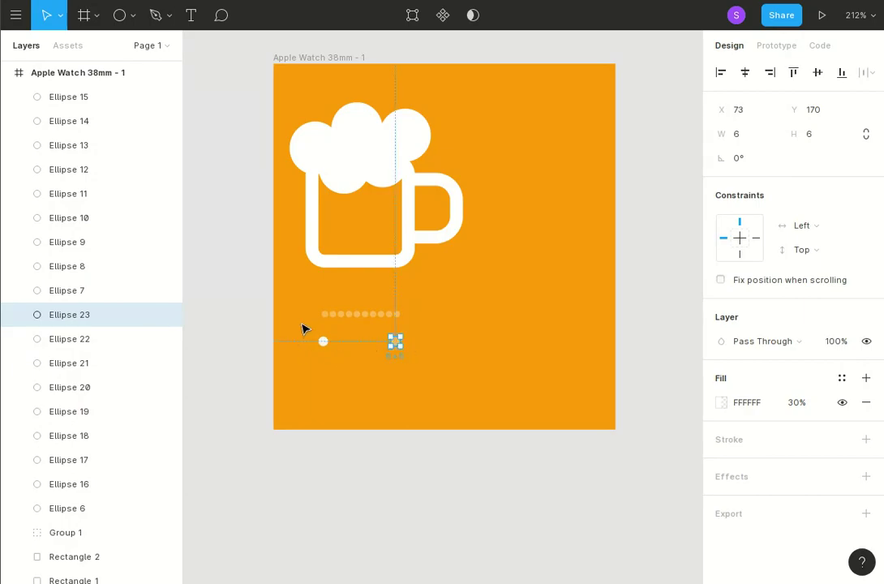
{"action": "left_click_drag", "start_coordinate": [256, 337], "coordinate": [449, 349]}
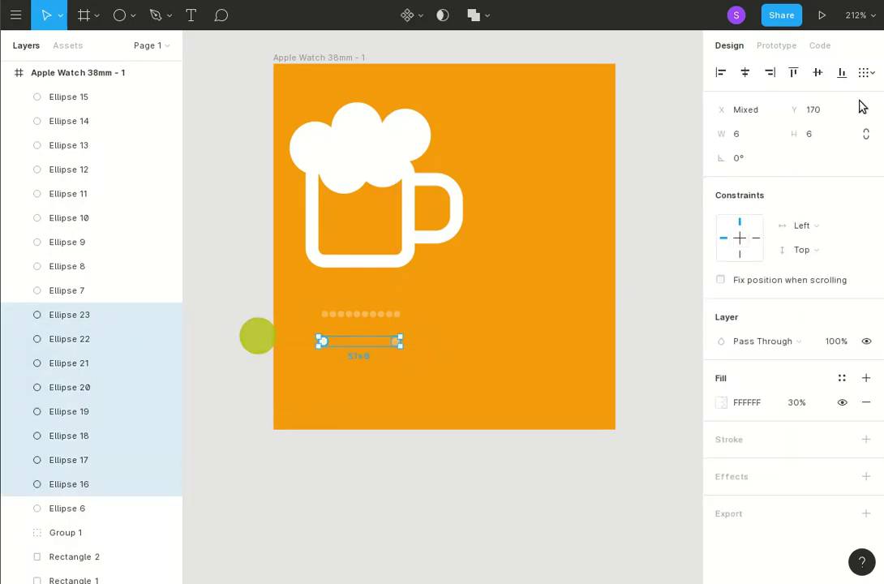
{"action": "left_click", "coordinate": [863, 73]}
{"action": "left_click", "coordinate": [807, 142]}
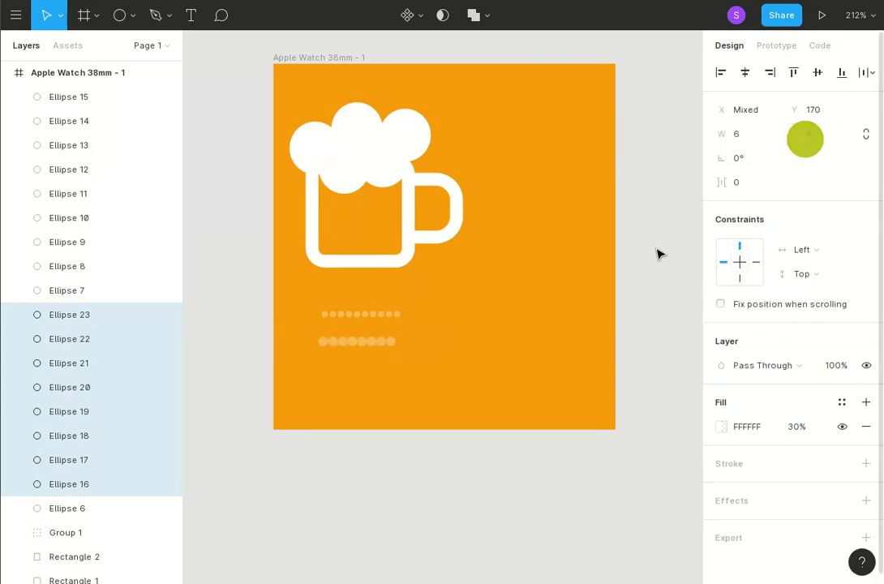
{"action": "left_click", "coordinate": [247, 365]}
Step: Duplicate a dot below the second row to start a third row, sized 8×8
{"action": "left_click", "coordinate": [322, 342]}
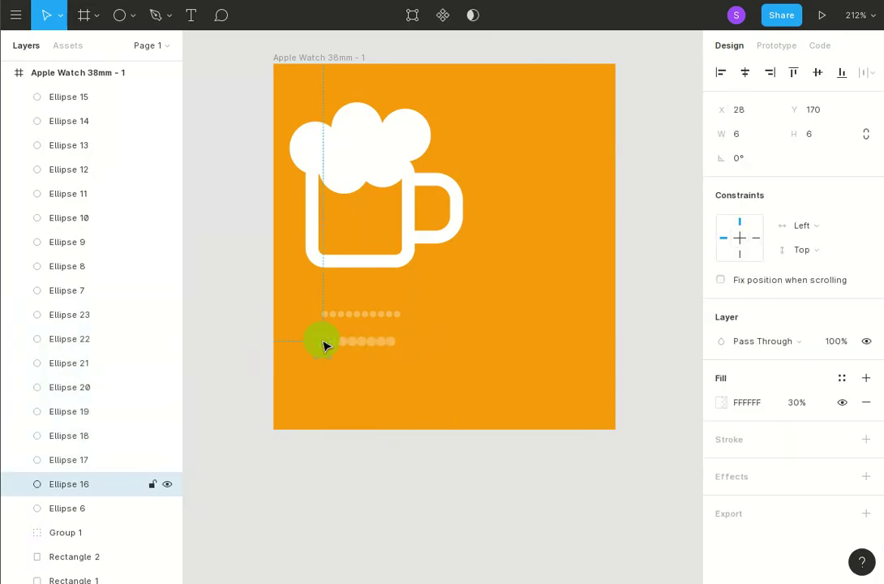
{"action": "key", "text": "ctrl+d"}
{"action": "left_click_drag", "start_coordinate": [322, 342], "coordinate": [327, 373]}
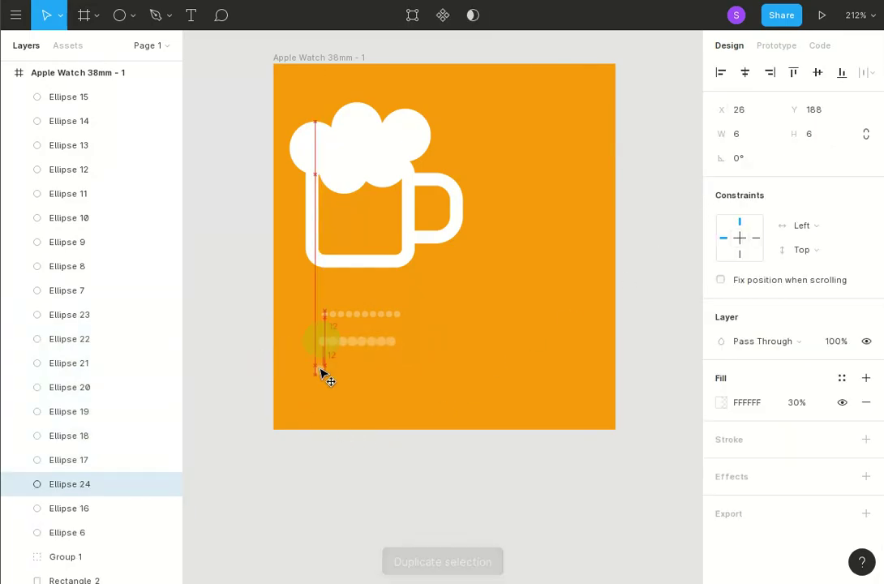
{"action": "left_click", "coordinate": [384, 372]}
{"action": "left_click", "coordinate": [321, 371]}
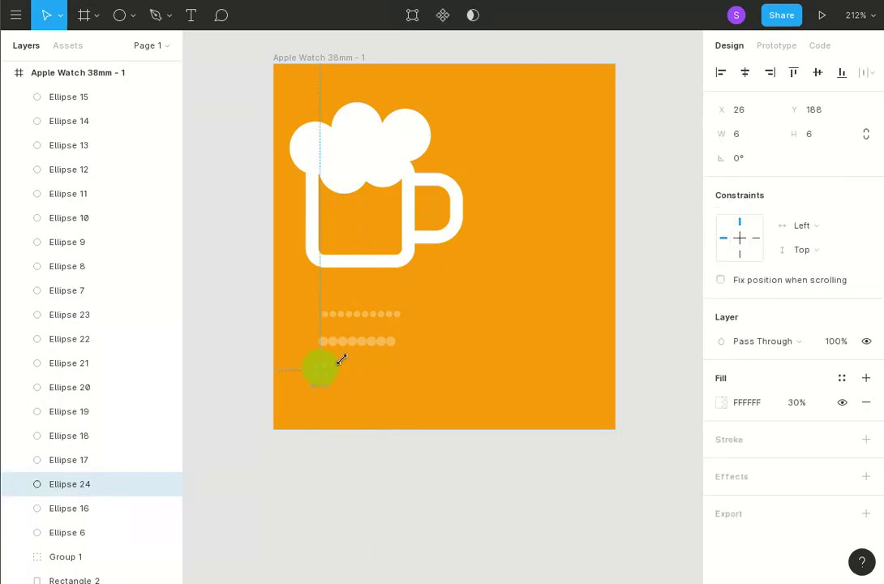
{"action": "left_click", "coordinate": [745, 134]}
{"action": "type", "text": "8"}
{"action": "key", "text": "Tab"}
{"action": "type", "text": "8"}
{"action": "key", "text": "Return"}
Step: Copy the 8×8 dot across the third row and space the dots evenly
{"action": "left_click", "coordinate": [320, 371]}
{"action": "key", "text": "ctrl+d"}
{"action": "key", "text": "ctrl+d"}
{"action": "key", "text": "ctrl+d"}
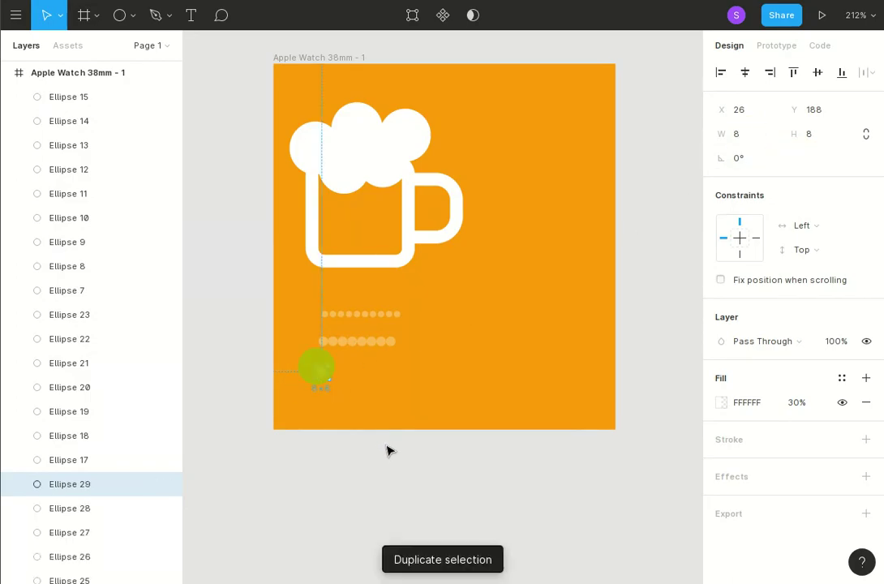
{"action": "key", "text": "ctrl+d"}
{"action": "left_click_drag", "start_coordinate": [322, 374], "coordinate": [397, 369]}
{"action": "left_click", "coordinate": [256, 358]}
{"action": "left_click_drag", "start_coordinate": [256, 358], "coordinate": [442, 420]}
{"action": "left_click", "coordinate": [868, 73]}
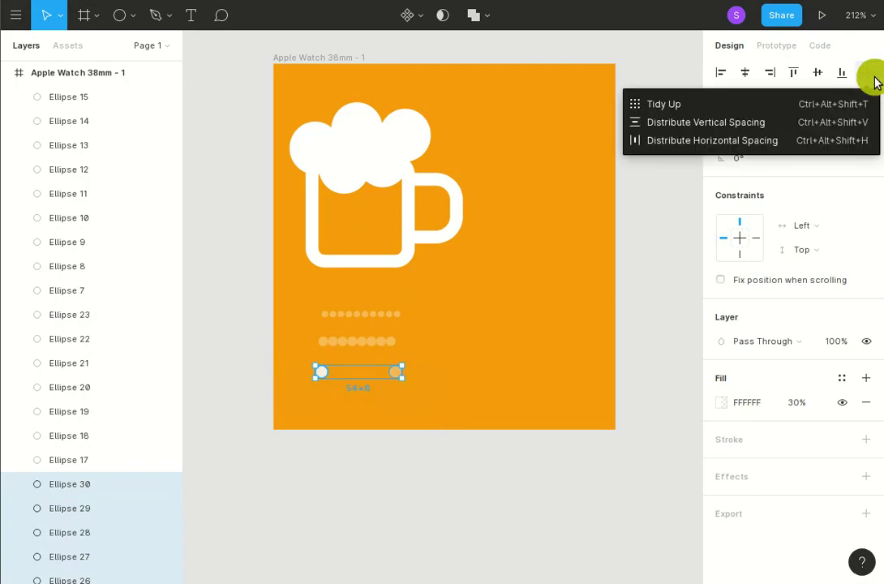
{"action": "left_click", "coordinate": [845, 140]}
Step: Align all three bubble rows along their vertical centres
{"action": "left_click", "coordinate": [226, 304]}
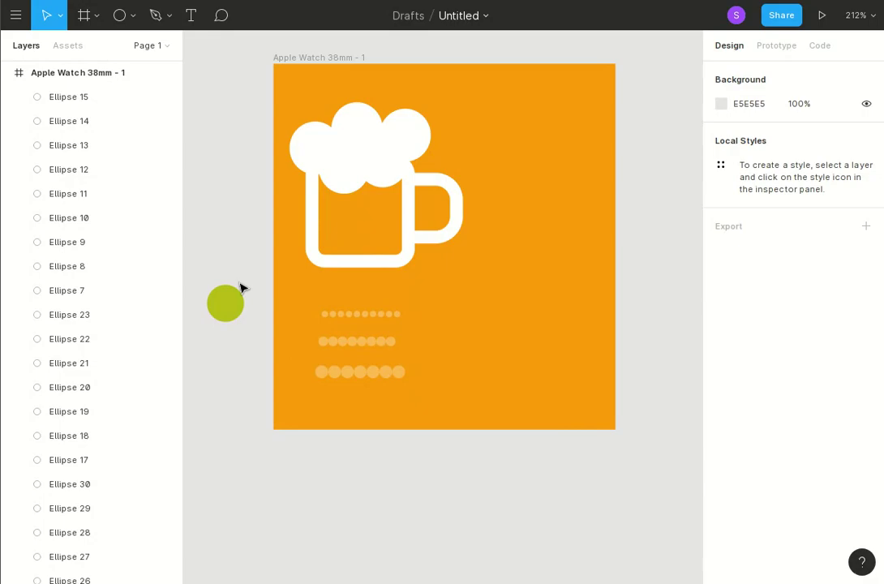
{"action": "left_click_drag", "start_coordinate": [237, 282], "coordinate": [442, 401]}
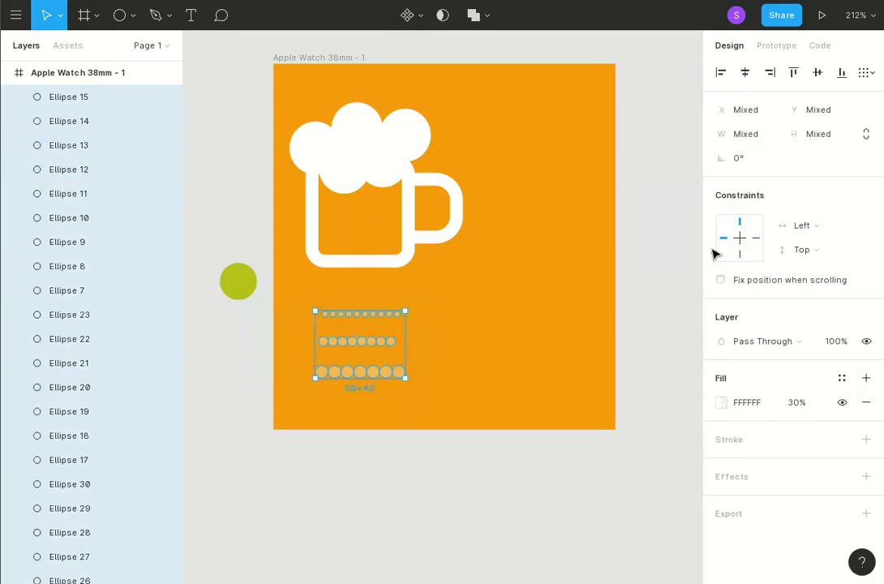
{"action": "left_click", "coordinate": [815, 76]}
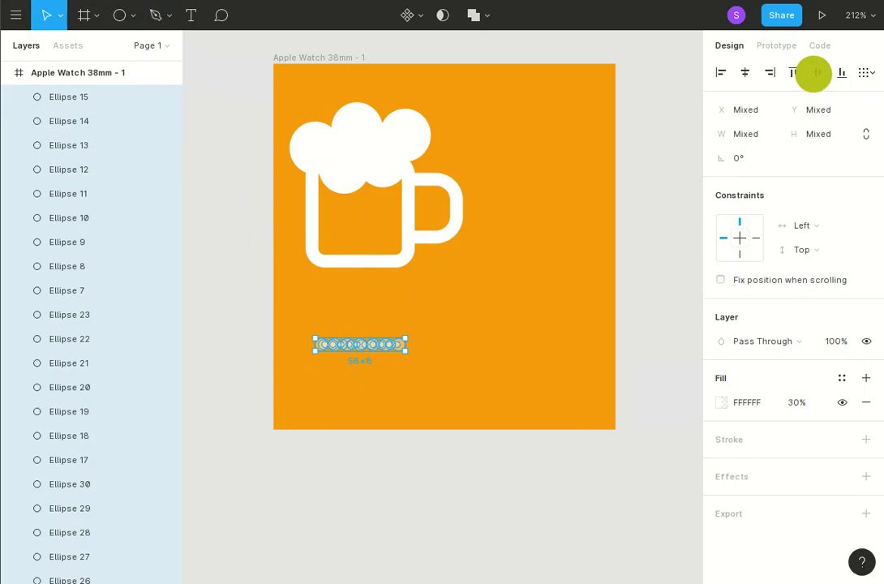
{"action": "left_click", "coordinate": [333, 307]}
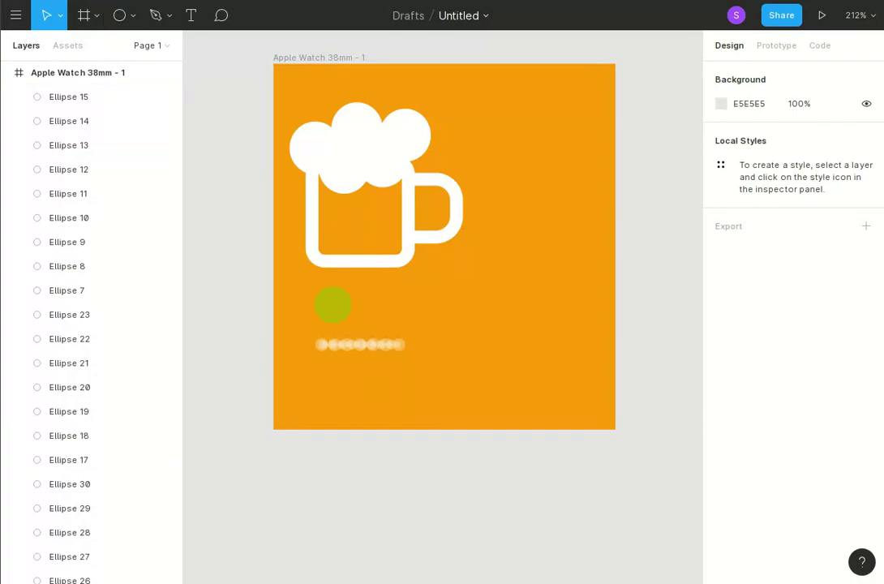
Step: Launch the Figma Anim timeline and move the bubble band up onto the foam
{"action": "left_click", "coordinate": [140, 4]}
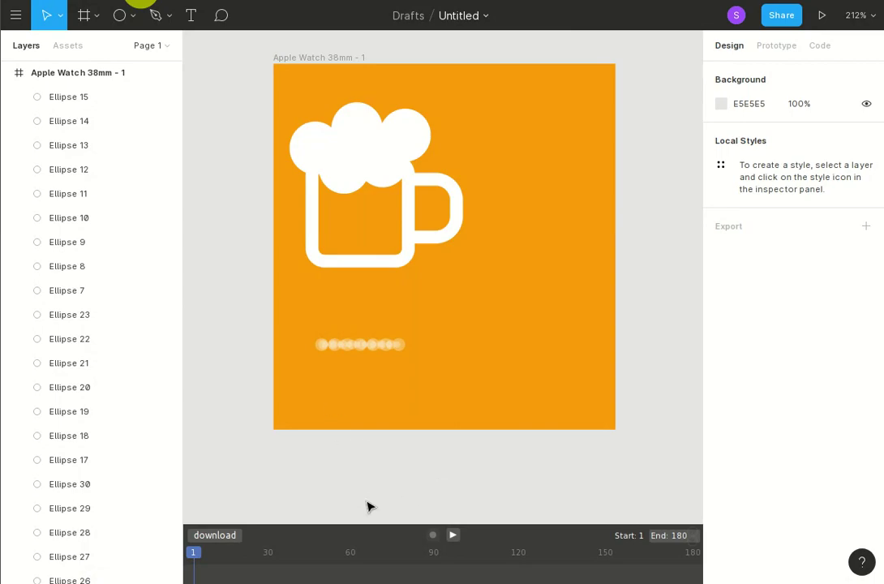
{"action": "left_click_drag", "start_coordinate": [233, 316], "coordinate": [413, 370]}
{"action": "left_click_drag", "start_coordinate": [369, 348], "coordinate": [370, 154]}
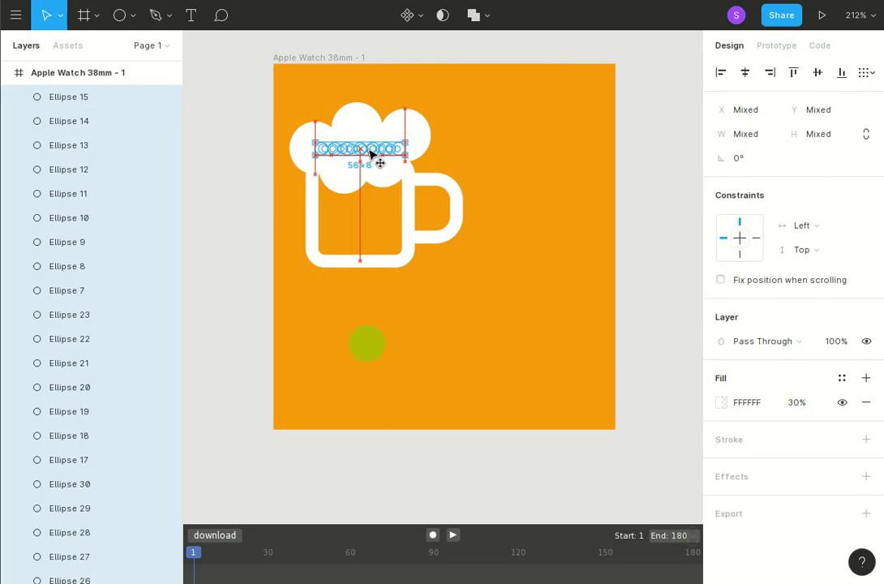
{"action": "left_click_drag", "start_coordinate": [370, 154], "coordinate": [370, 154]}
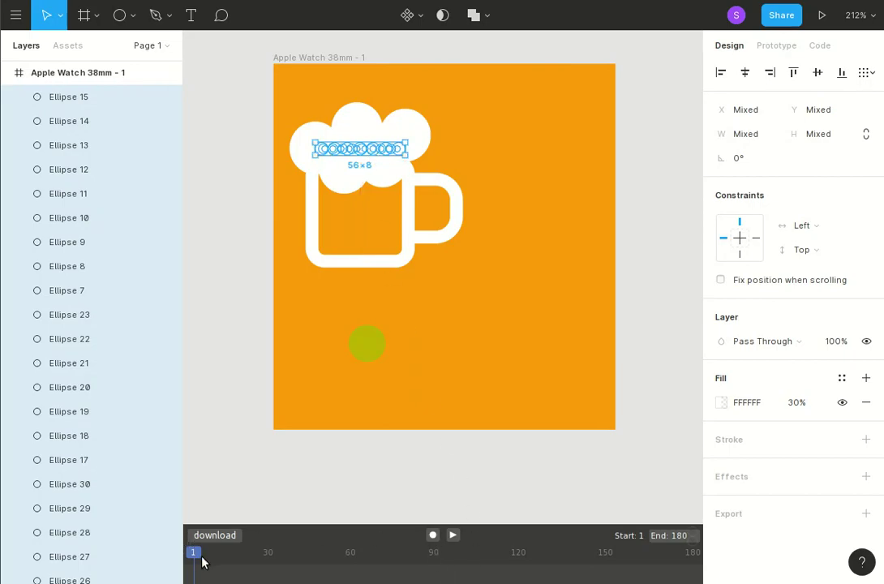
Step: Keyframe the bubbles at the foam at frame 149 and at the mug's bottom at frame 1
{"action": "left_click_drag", "start_coordinate": [193, 557], "coordinate": [611, 560]}
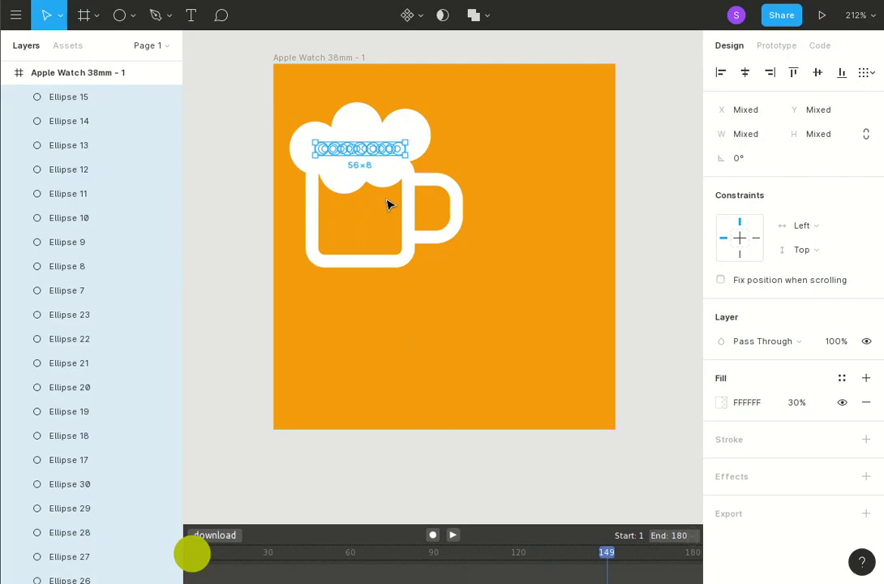
{"action": "left_click", "coordinate": [433, 535]}
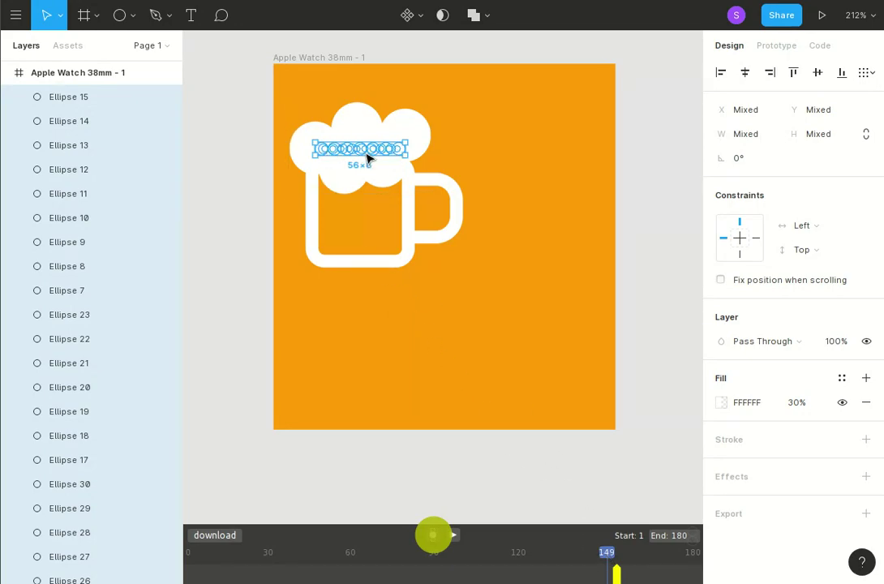
{"action": "left_click_drag", "start_coordinate": [362, 153], "coordinate": [356, 263]}
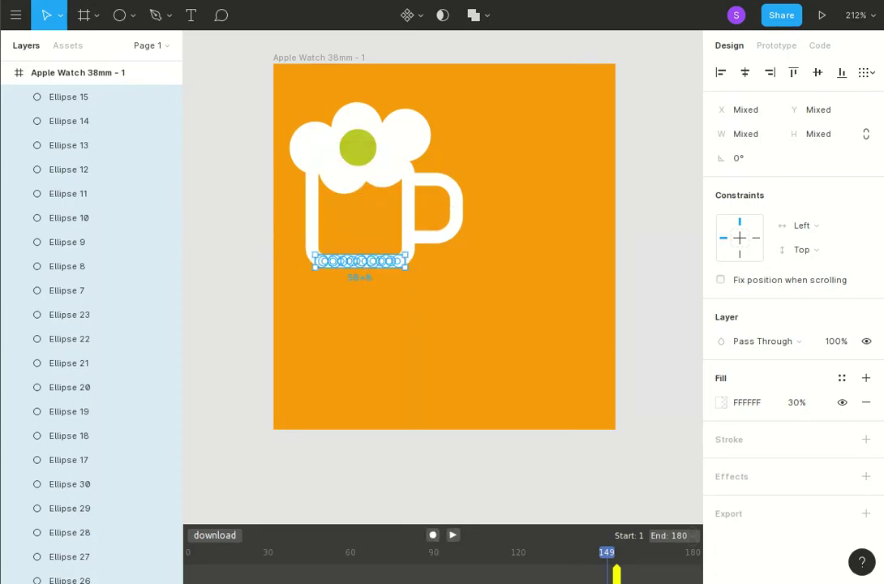
{"action": "left_click_drag", "start_coordinate": [606, 552], "coordinate": [192, 581]}
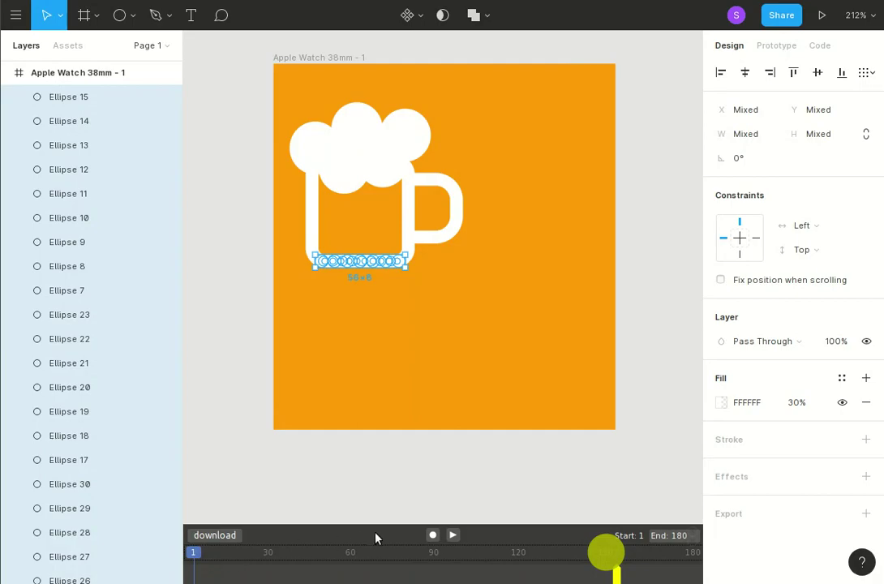
{"action": "left_click", "coordinate": [432, 535]}
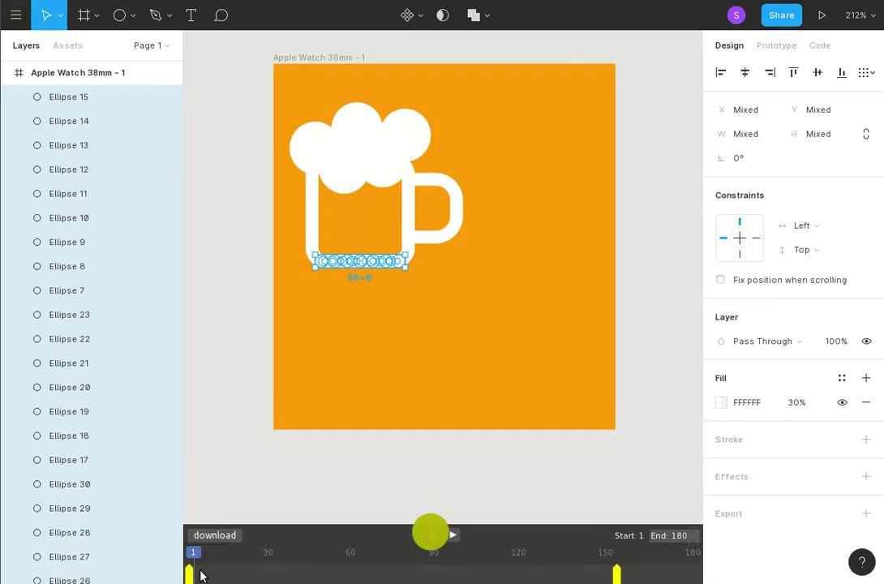
{"action": "left_click", "coordinate": [226, 334]}
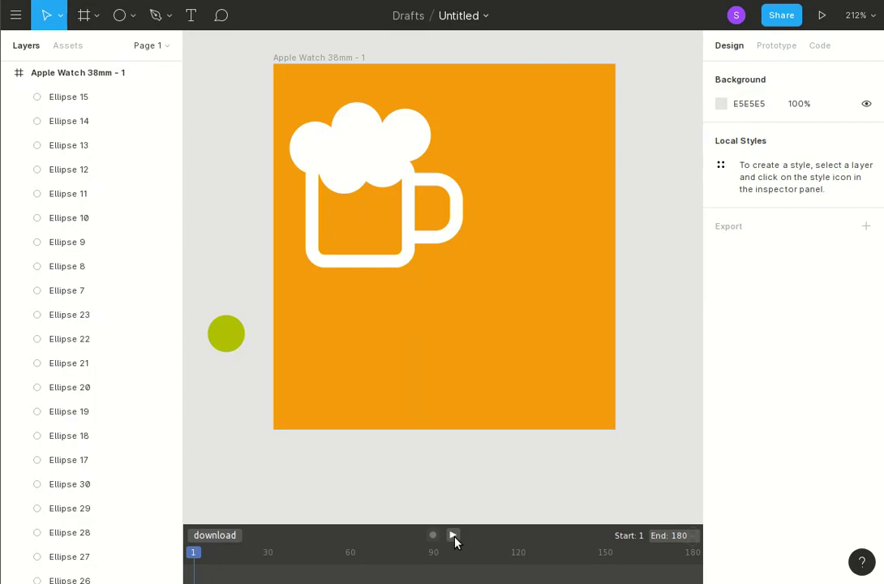
{"action": "left_click", "coordinate": [453, 536]}
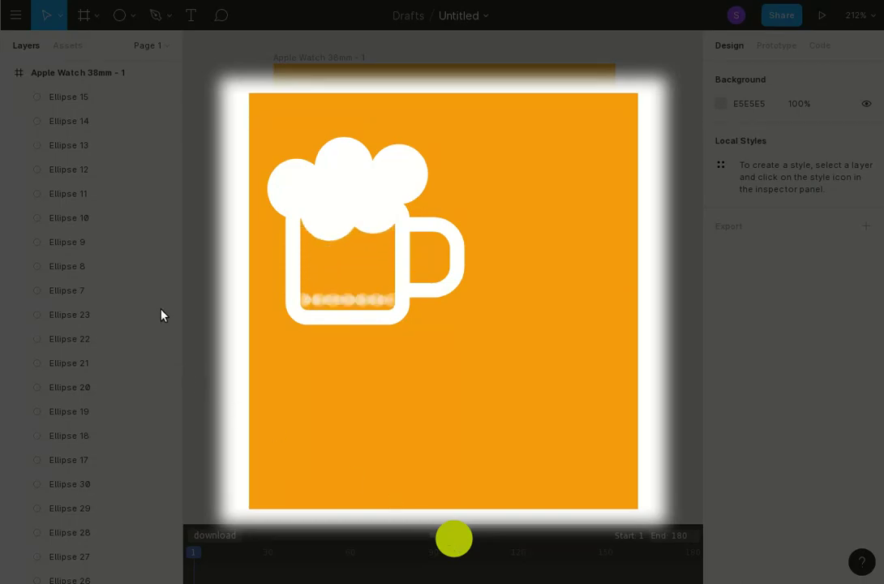
{"action": "left_click", "coordinate": [192, 336]}
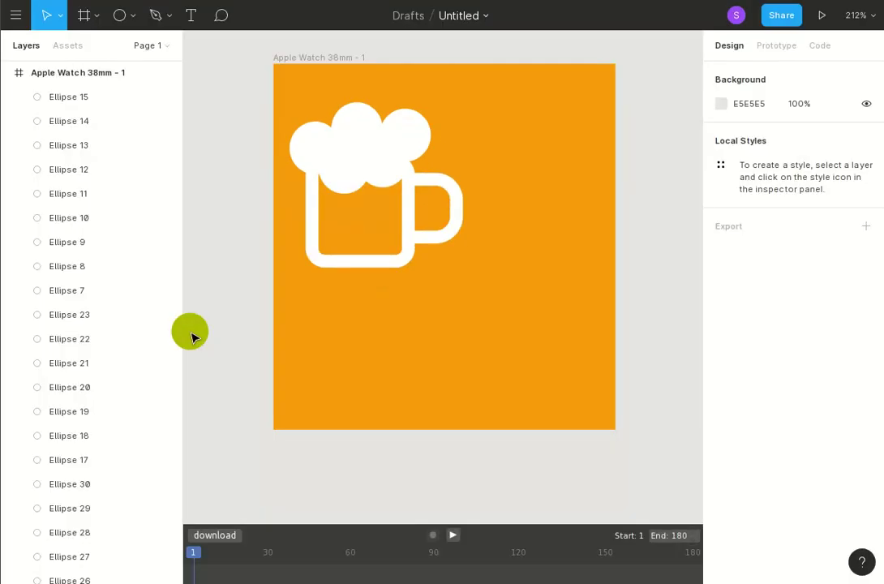
{"action": "left_click", "coordinate": [415, 484]}
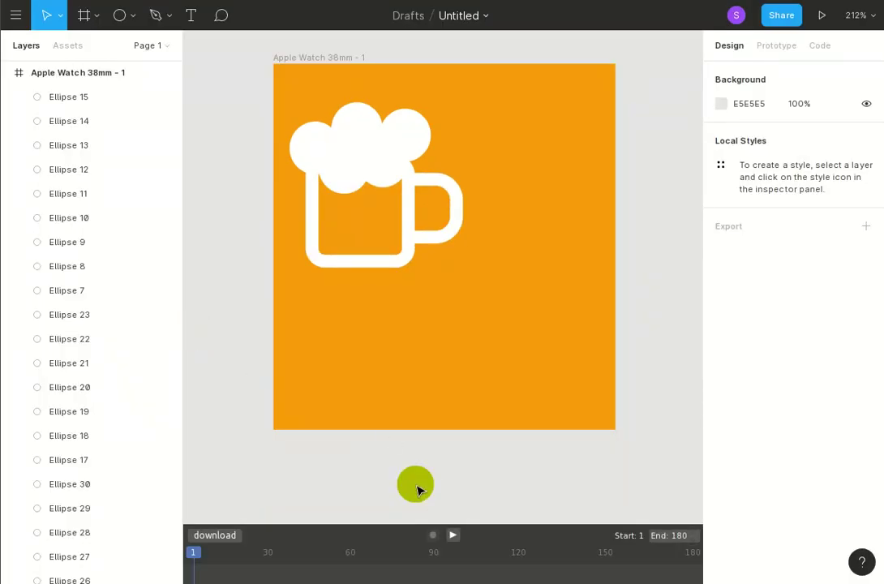
Step: Move Ellipse 15's start keyframe to about frame 110 and retime Ellipse 14 to frames 30–61
{"action": "left_click", "coordinate": [81, 99]}
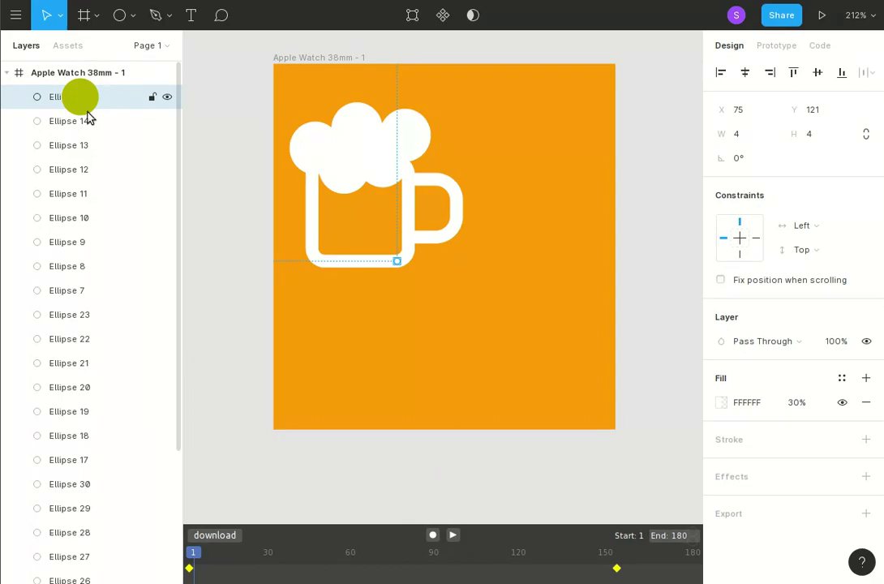
{"action": "left_click_drag", "start_coordinate": [189, 572], "coordinate": [477, 573]}
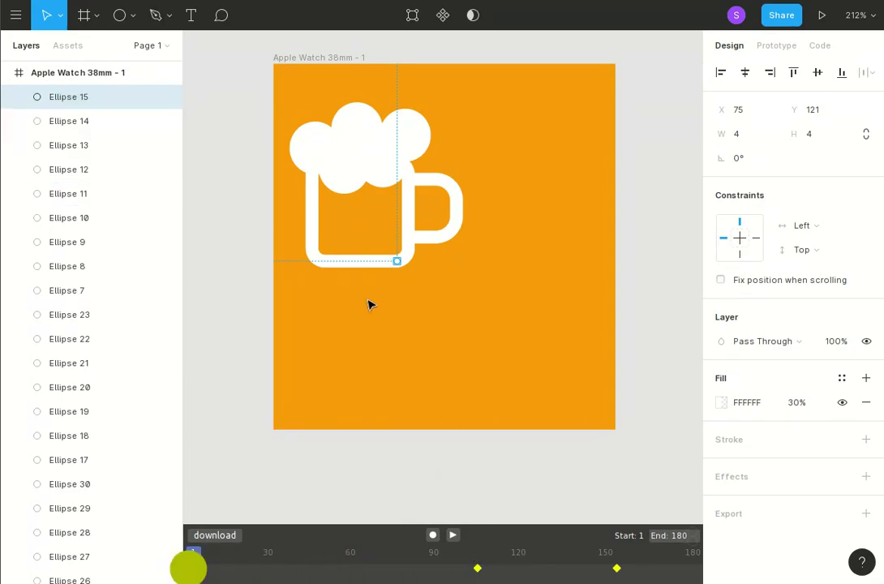
{"action": "left_click", "coordinate": [73, 121]}
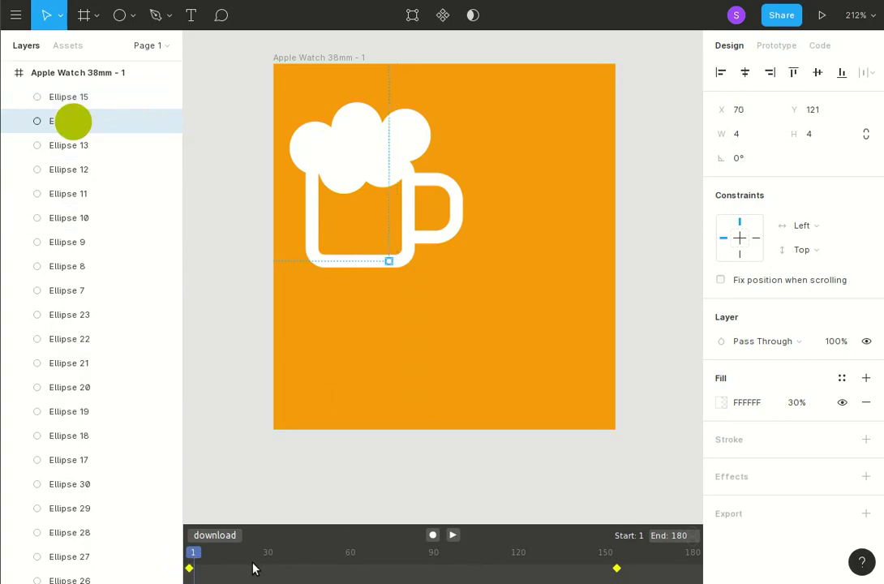
{"action": "left_click_drag", "start_coordinate": [191, 569], "coordinate": [261, 570]}
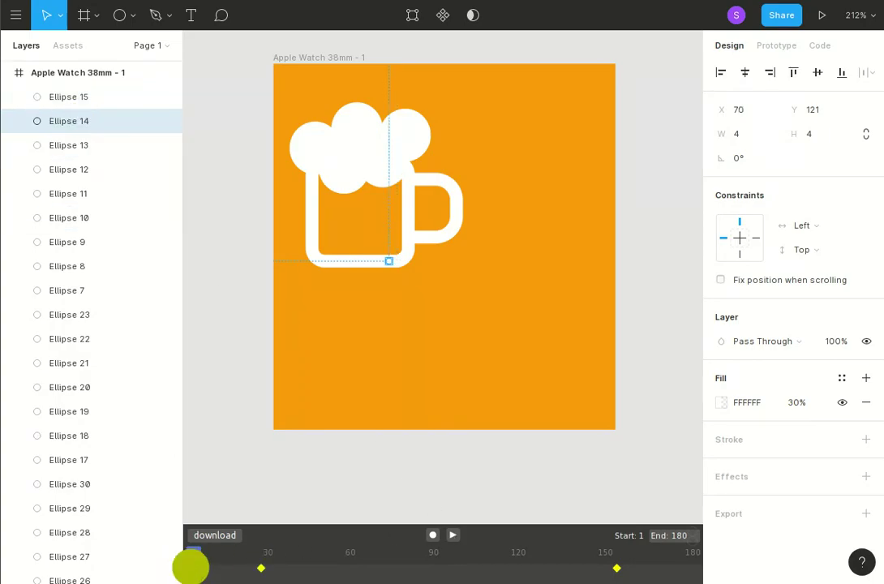
{"action": "left_click", "coordinate": [617, 569]}
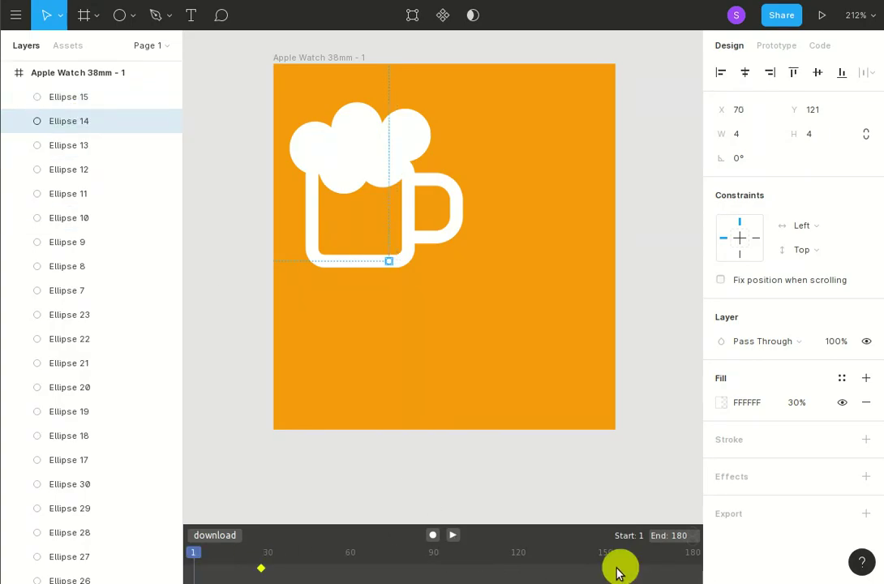
{"action": "mouse_move", "coordinate": [618, 571]}
{"action": "left_mouse_down"}
{"action": "mouse_move", "coordinate": [351, 570]}
{"action": "mouse_move", "coordinate": [365, 573]}
{"action": "left_mouse_up"}
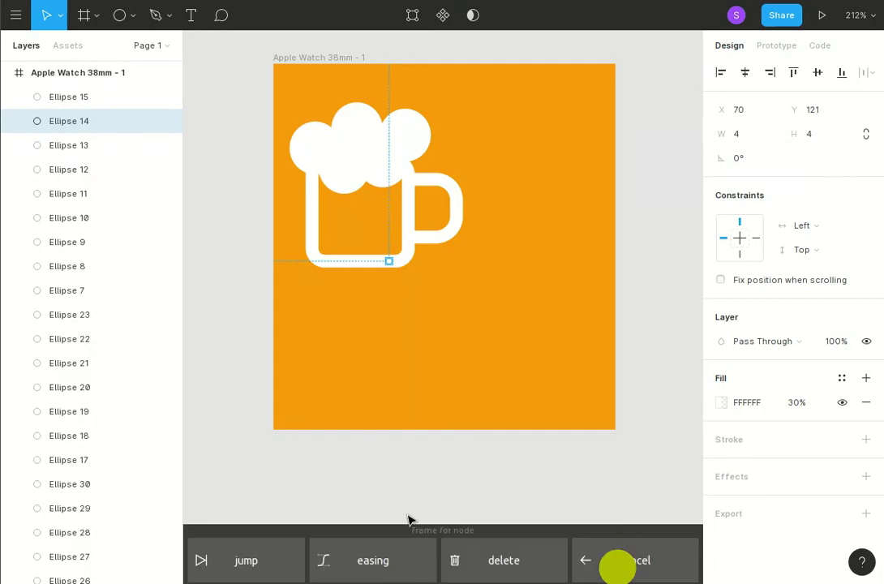
{"action": "left_click", "coordinate": [671, 555]}
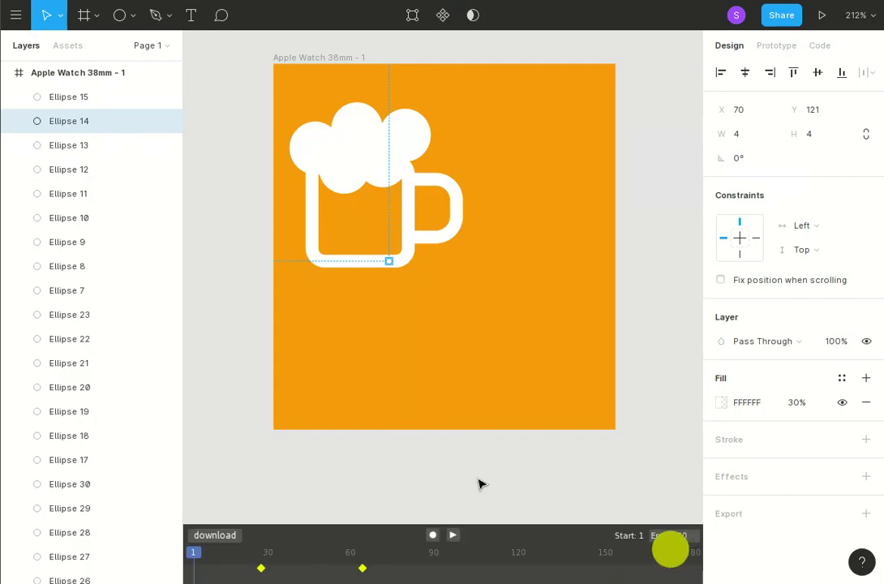
Step: Preview the bubble animation with the new staggered timing
{"action": "left_click", "coordinate": [453, 536]}
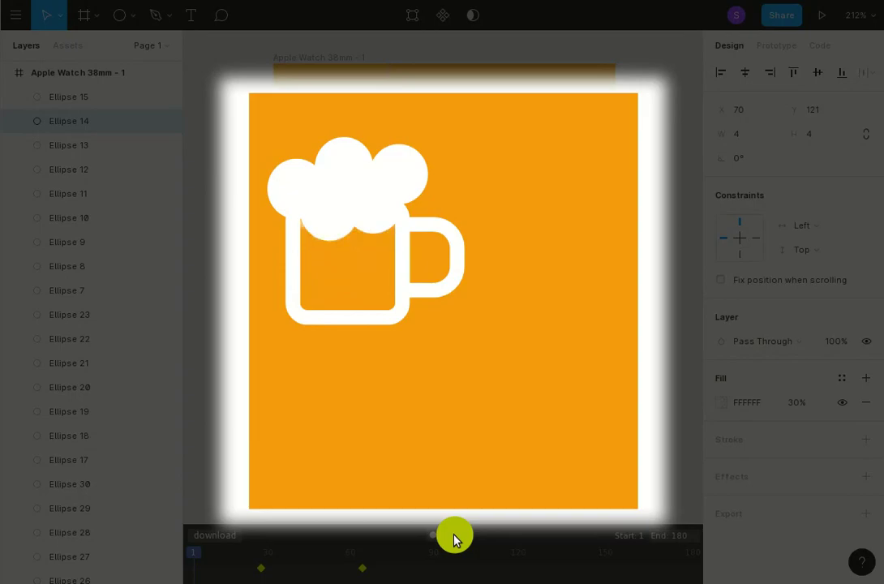
{"action": "left_click", "coordinate": [203, 372]}
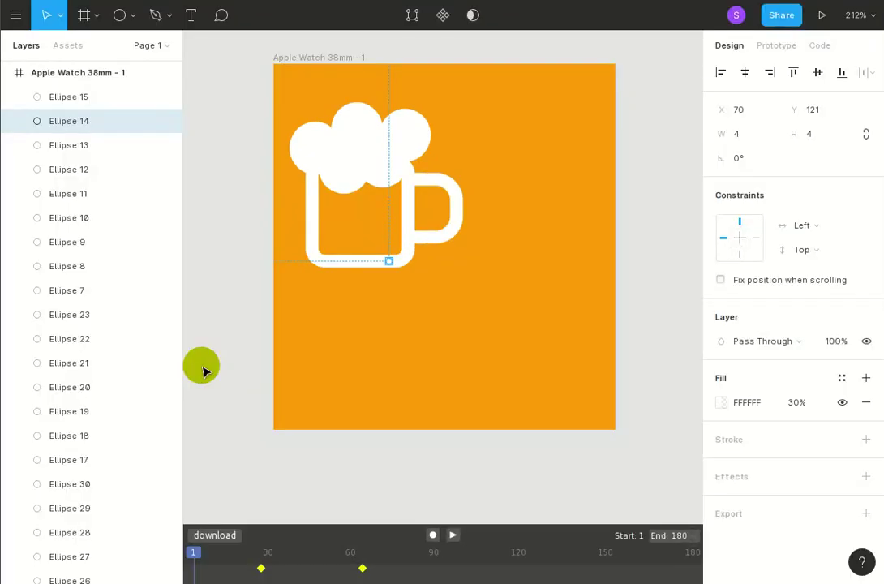
{"action": "left_click", "coordinate": [94, 147]}
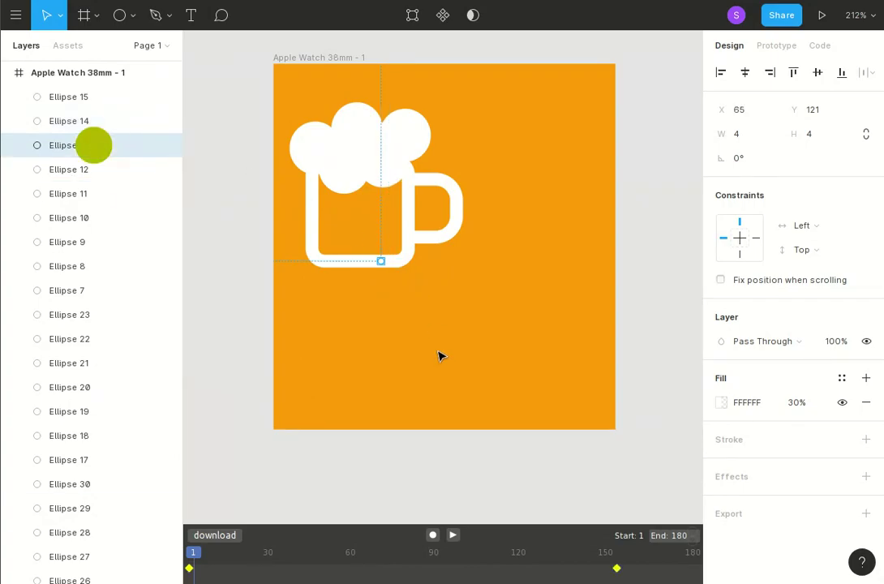
Step: Pull the end keyframes of Ellipse 13 and Ellipse 12 earlier on the timeline
{"action": "left_click", "coordinate": [616, 569]}
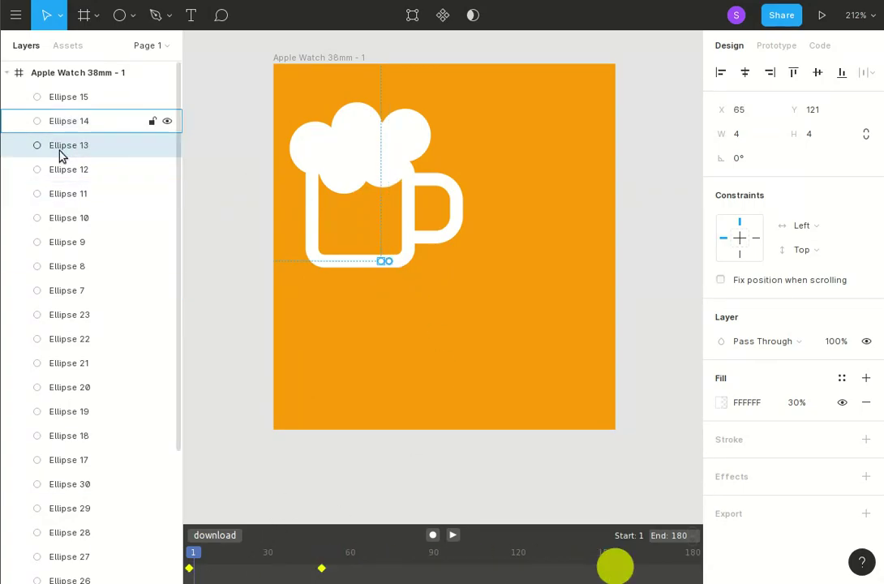
{"action": "left_click", "coordinate": [88, 176]}
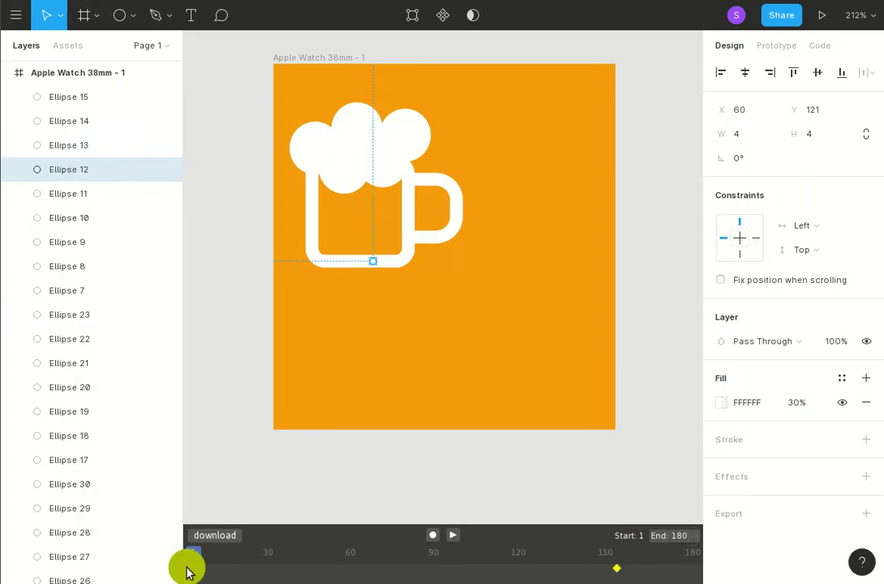
{"action": "left_click", "coordinate": [188, 568]}
{"action": "left_click_drag", "start_coordinate": [617, 568], "coordinate": [562, 568]}
Step: Shift keyframes of Ellipse 11 and the following bubbles to different frames, then preview
{"action": "left_click", "coordinate": [68, 193]}
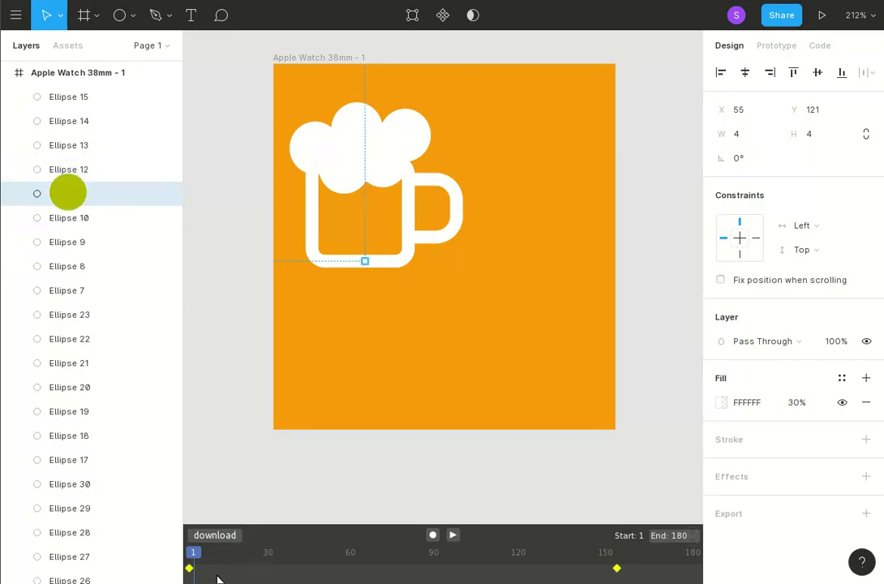
{"action": "left_click", "coordinate": [68, 218]}
{"action": "left_click", "coordinate": [698, 568]}
{"action": "left_click", "coordinate": [95, 241]}
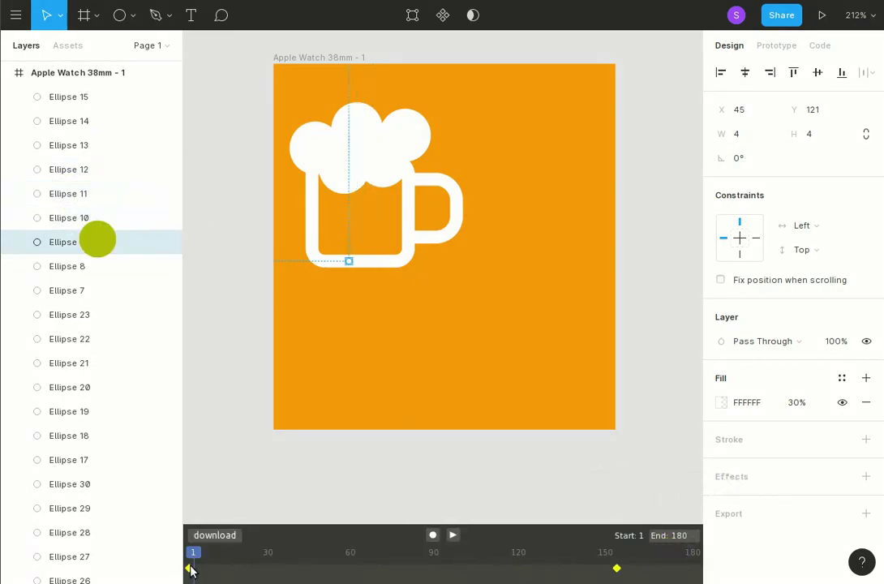
{"action": "left_click", "coordinate": [66, 266]}
{"action": "left_click", "coordinate": [66, 290]}
{"action": "left_click", "coordinate": [696, 568]}
{"action": "left_click", "coordinate": [68, 339]}
{"action": "left_click", "coordinate": [68, 364]}
{"action": "left_click", "coordinate": [550, 568]}
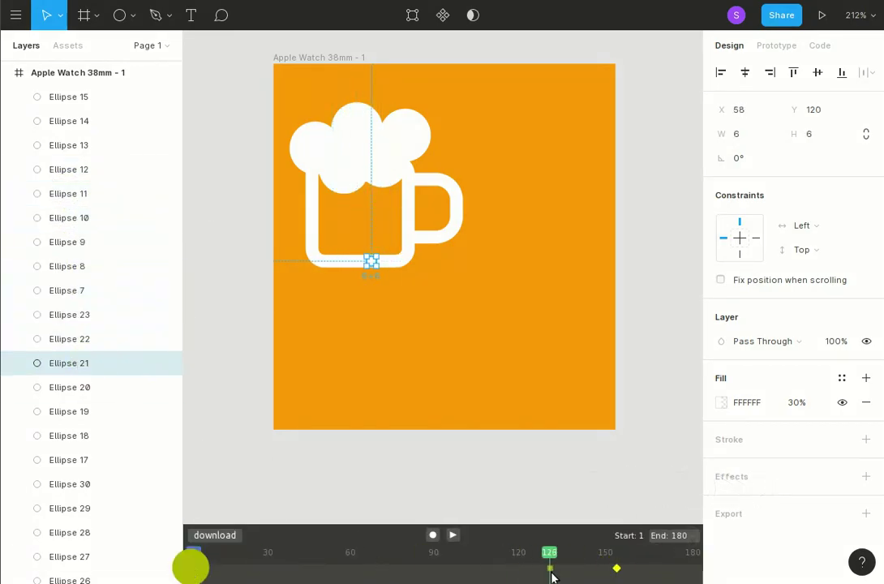
{"action": "left_click", "coordinate": [69, 387]}
{"action": "left_click", "coordinate": [395, 569]}
{"action": "left_click", "coordinate": [69, 411]}
{"action": "left_click", "coordinate": [216, 576]}
{"action": "left_click", "coordinate": [617, 566]}
{"action": "left_click", "coordinate": [453, 535]}
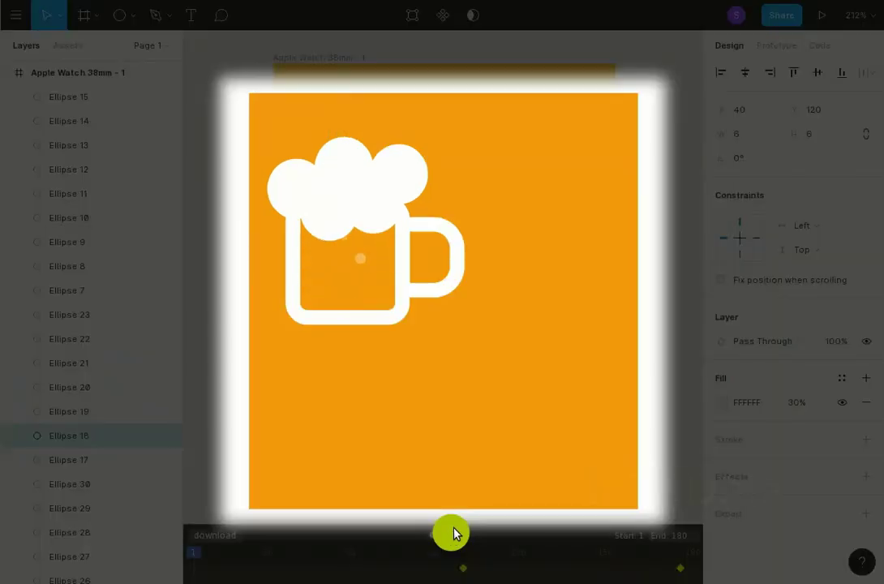
Step: Retime the Ellipse 17, 30 and 27 bubbles' keyframes and preview the result
{"action": "left_click", "coordinate": [69, 460]}
{"action": "left_click", "coordinate": [69, 485]}
{"action": "left_click", "coordinate": [69, 509]}
{"action": "left_click", "coordinate": [618, 567]}
{"action": "left_click", "coordinate": [69, 533]}
{"action": "left_click", "coordinate": [618, 568]}
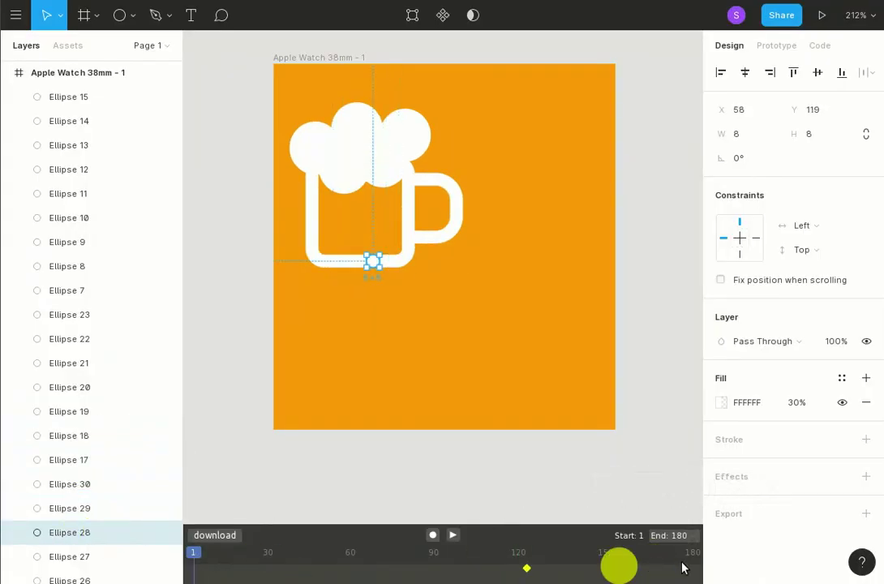
{"action": "left_click", "coordinate": [89, 557]}
{"action": "left_click", "coordinate": [452, 534]}
{"action": "left_click", "coordinate": [69, 580]}
Step: Retime Ellipses 26, 25, 24, 16 and 6, then deselect everything
{"action": "left_click", "coordinate": [69, 427]}
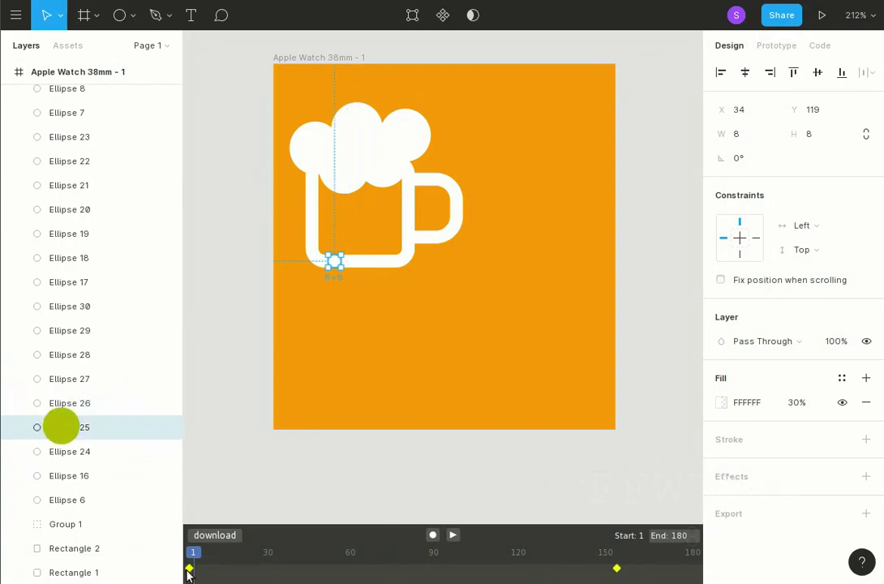
{"action": "left_click", "coordinate": [69, 452]}
{"action": "left_click", "coordinate": [519, 552]}
{"action": "left_click", "coordinate": [69, 476]}
{"action": "left_click", "coordinate": [637, 568]}
{"action": "left_click", "coordinate": [69, 499]}
{"action": "left_click", "coordinate": [617, 567]}
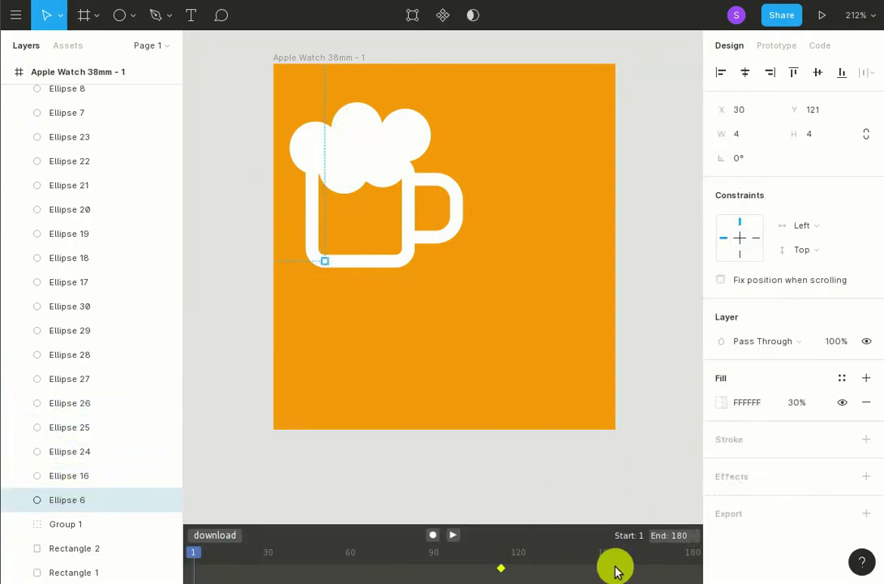
{"action": "left_click", "coordinate": [263, 473]}
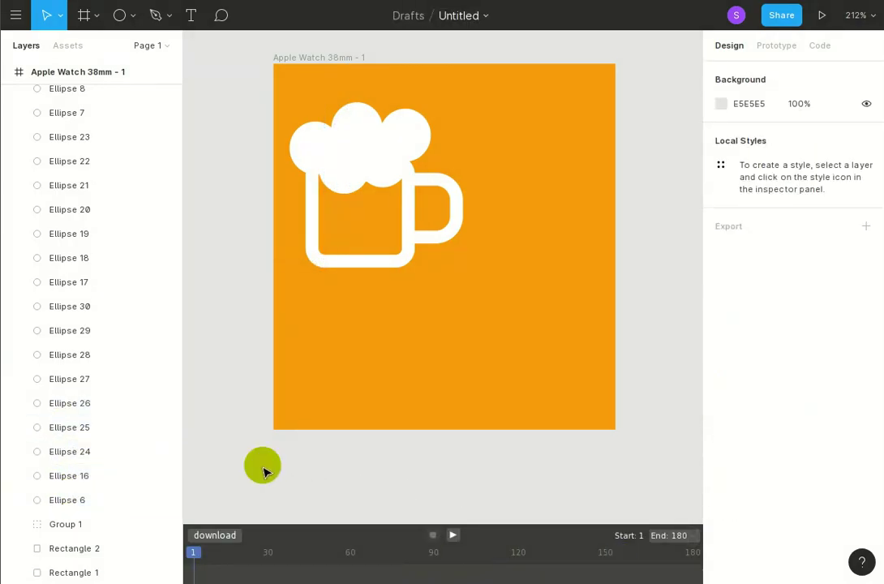
{"action": "left_click", "coordinate": [454, 536]}
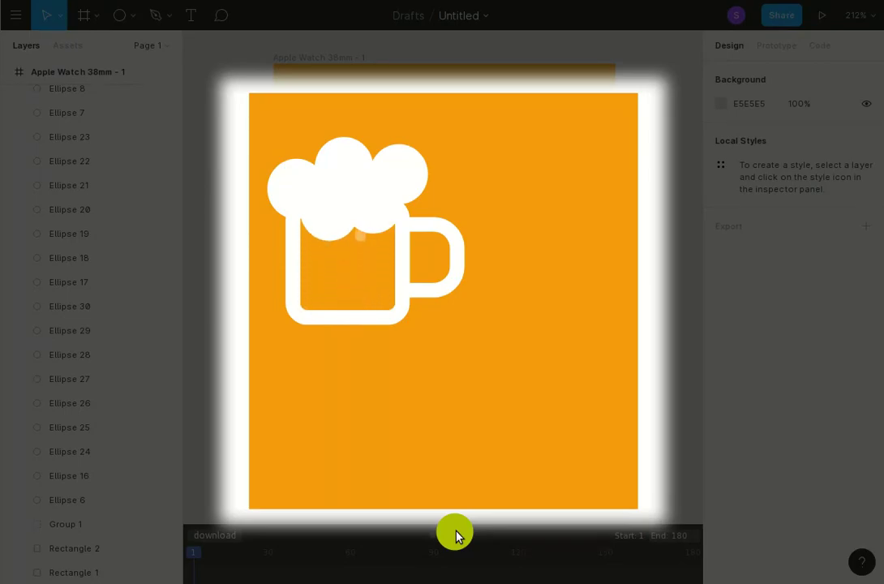
{"action": "left_click", "coordinate": [163, 332]}
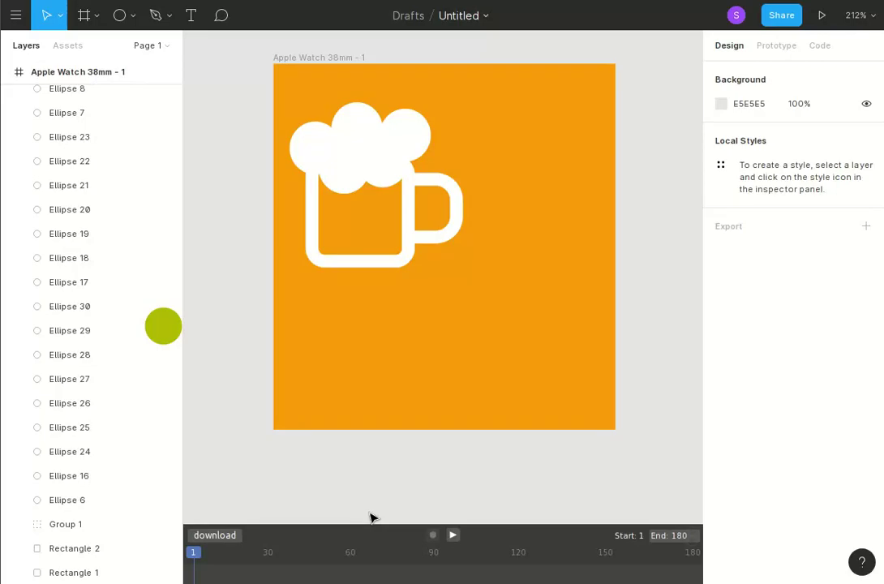
Step: Download the bubble animation from the plugin as an HTML page
{"action": "left_click", "coordinate": [215, 537]}
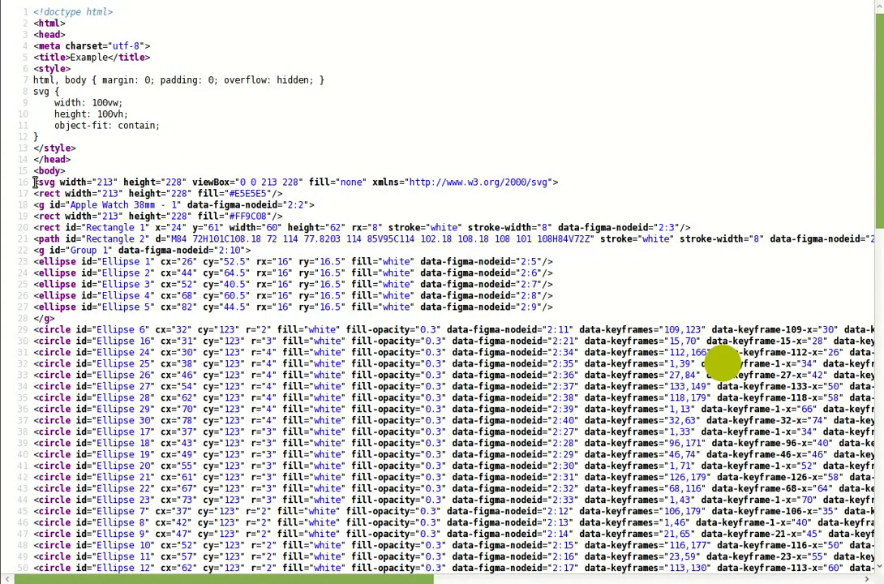
{"action": "mouse_move", "coordinate": [35, 183]}
{"action": "left_mouse_down"}
{"action": "mouse_move", "coordinate": [268, 203]}
{"action": "mouse_move", "coordinate": [210, 318]}
{"action": "mouse_move", "coordinate": [274, 567]}
{"action": "mouse_move", "coordinate": [164, 185]}
{"action": "mouse_move", "coordinate": [37, 185]}
{"action": "left_mouse_up"}
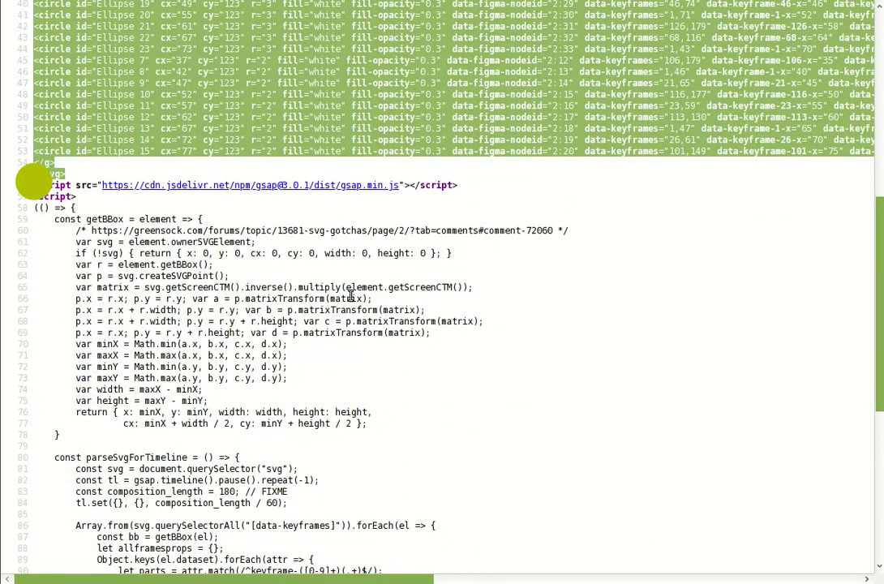
{"action": "scroll", "coordinate": [350, 297], "scroll_direction": "up", "scroll_amount": 12}
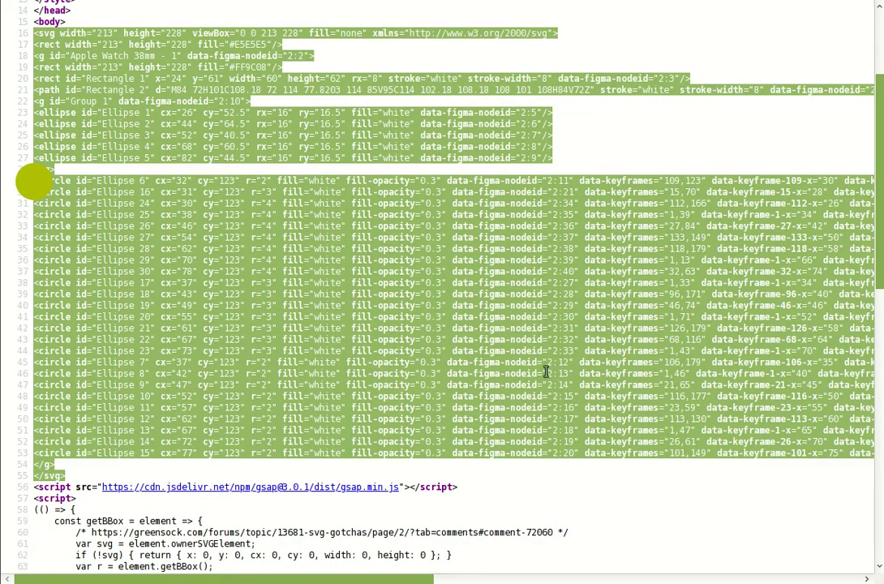
{"action": "scroll", "coordinate": [461, 354], "scroll_direction": "up", "scroll_amount": 4}
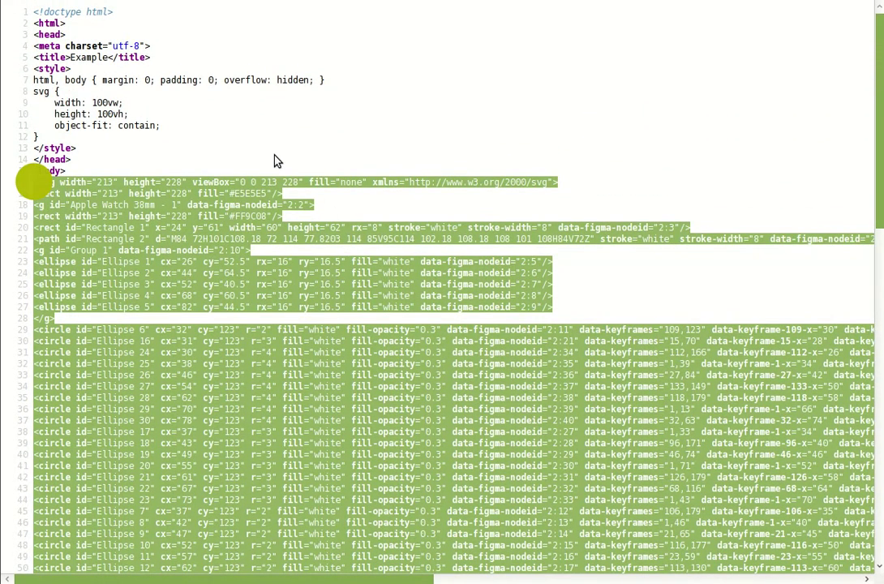
{"action": "left_click_drag", "start_coordinate": [95, 146], "coordinate": [36, 80]}
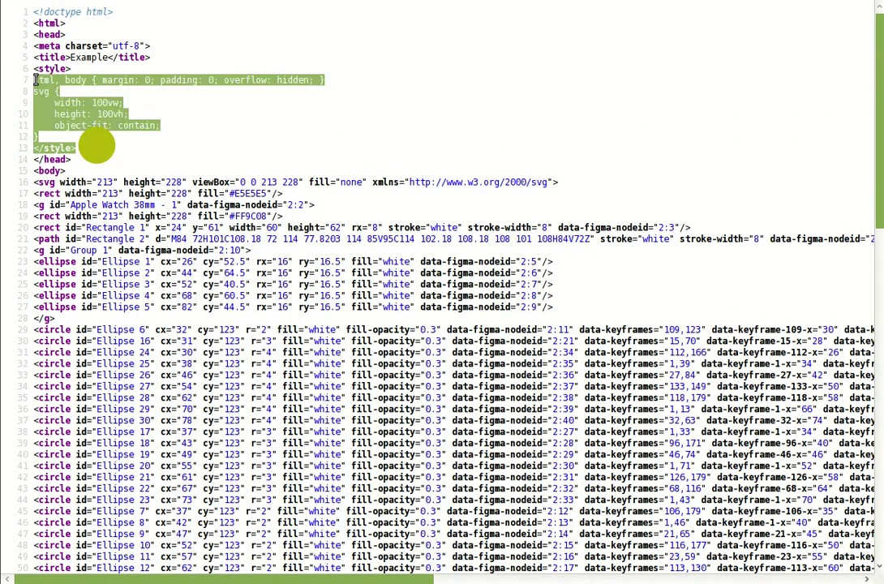
{"action": "left_click", "coordinate": [179, 111]}
{"action": "scroll", "coordinate": [363, 337], "scroll_direction": "down", "scroll_amount": 12}
{"action": "scroll", "coordinate": [364, 336], "scroll_direction": "down", "scroll_amount": 4}
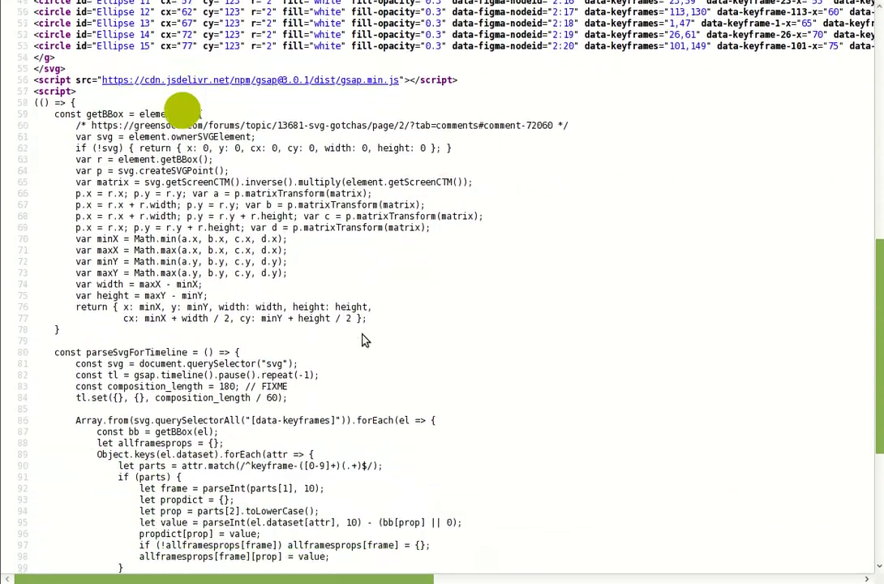
{"action": "scroll", "coordinate": [363, 344], "scroll_direction": "down", "scroll_amount": 8}
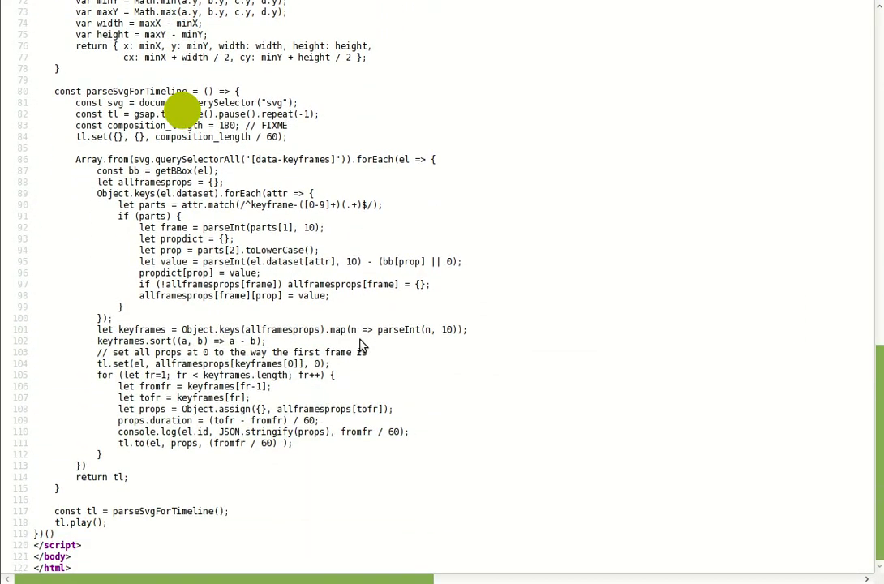
{"action": "scroll", "coordinate": [361, 346], "scroll_direction": "up", "scroll_amount": 8}
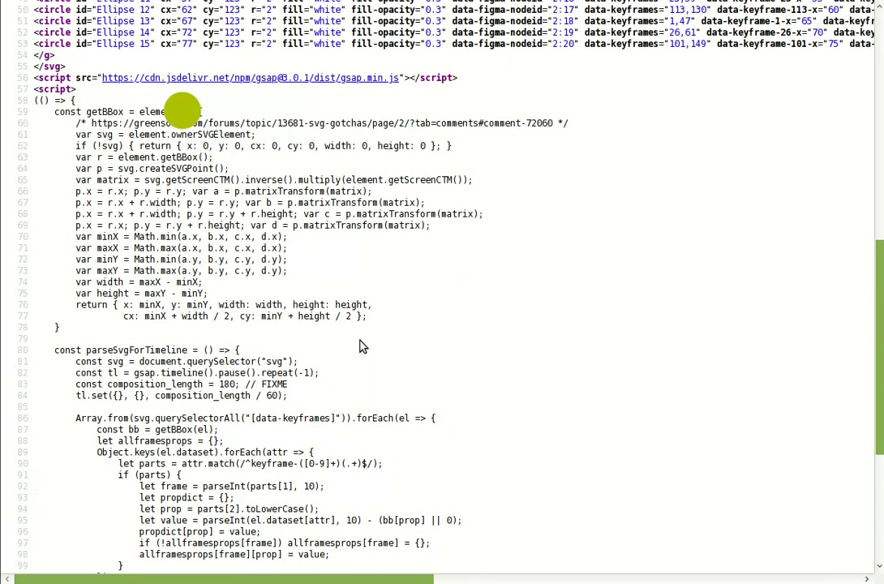
{"action": "scroll", "coordinate": [363, 347], "scroll_direction": "up", "scroll_amount": 3}
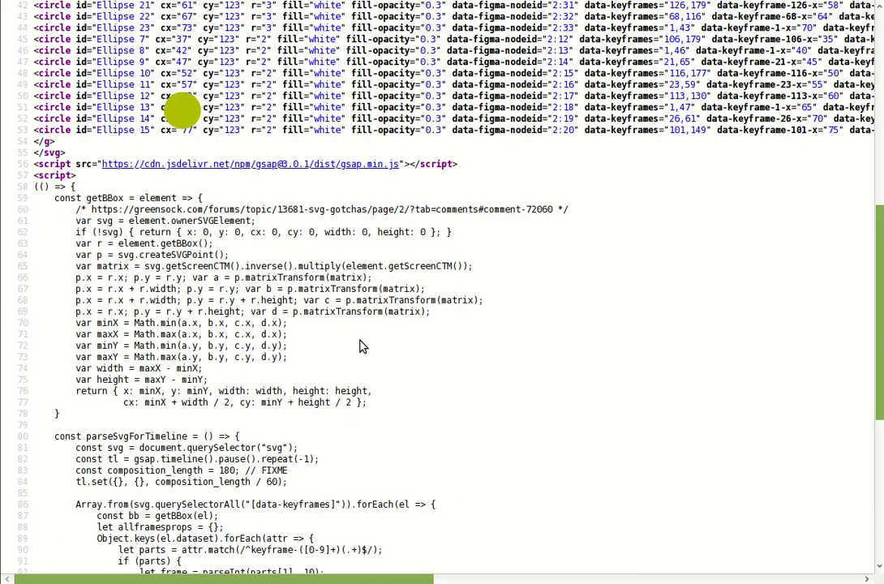
{"action": "scroll", "coordinate": [362, 347], "scroll_direction": "down", "scroll_amount": 10}
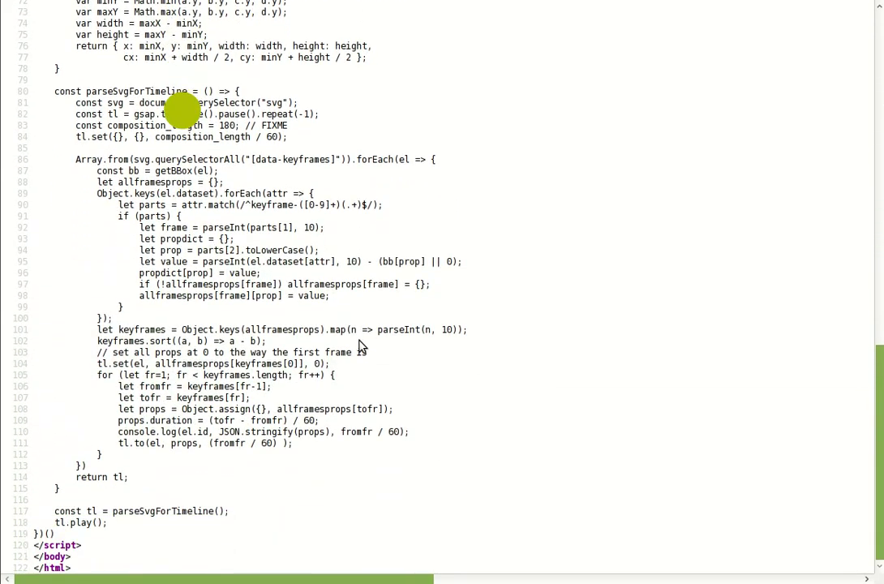
{"action": "scroll", "coordinate": [363, 347], "scroll_direction": "up", "scroll_amount": 10}
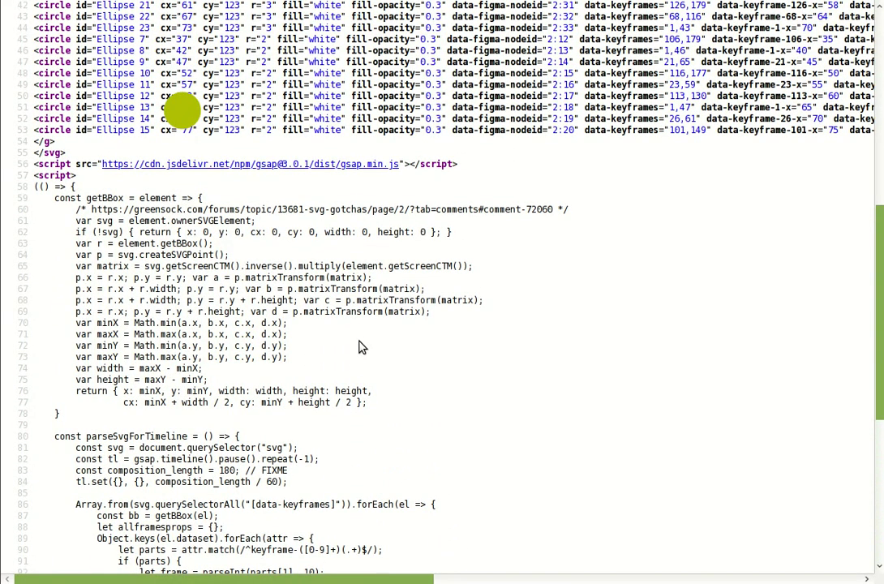